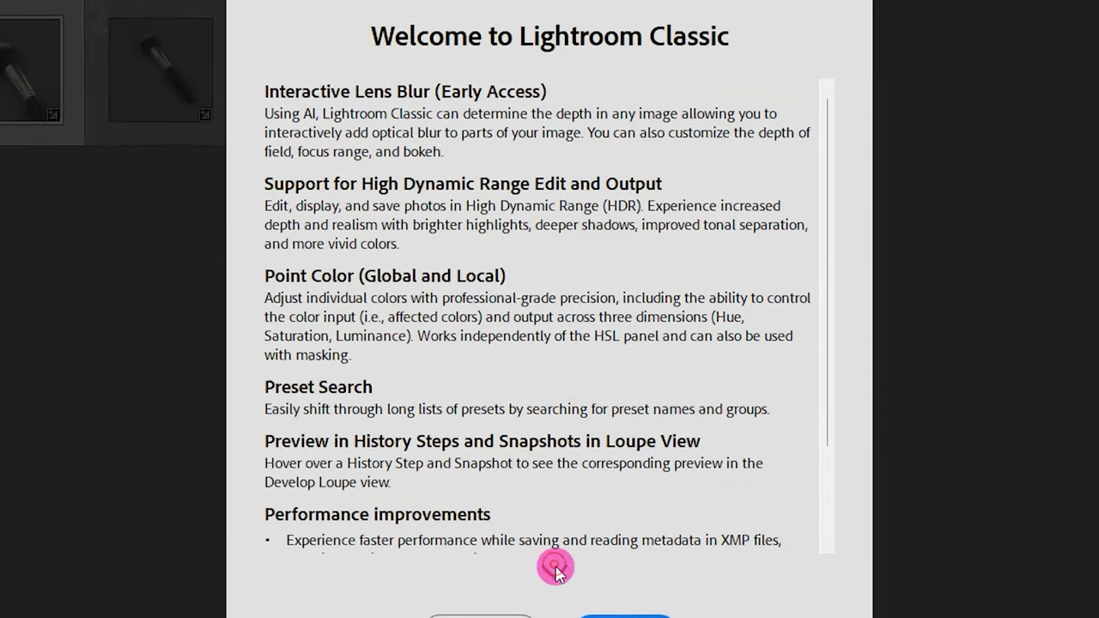
{"action": "scroll", "coordinate": [814, 330], "scroll_direction": "down", "scroll_amount": 5}
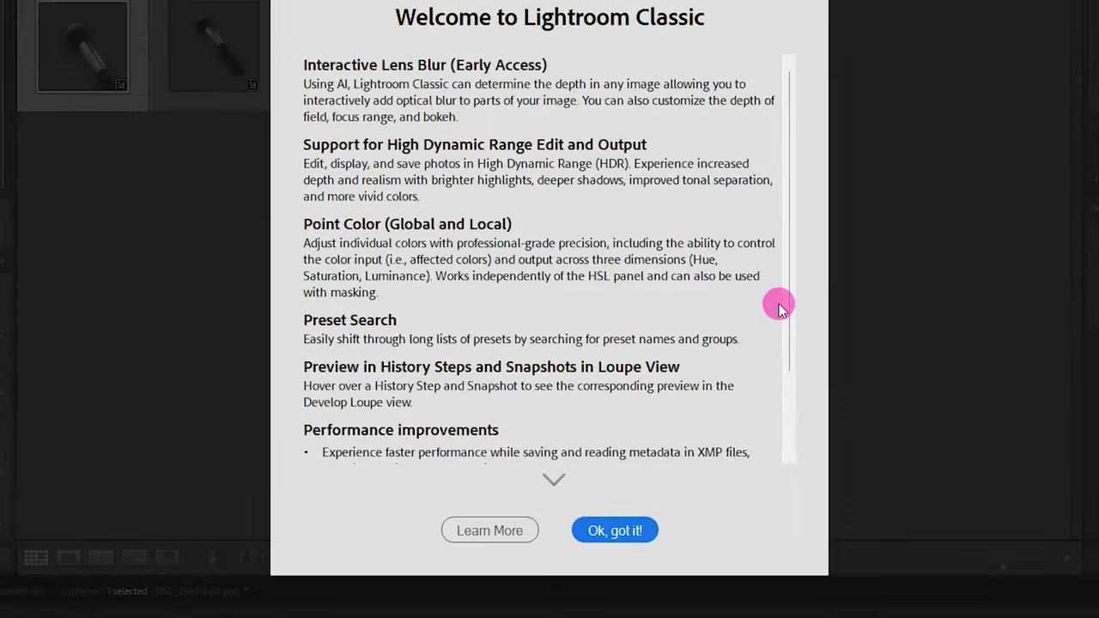
{"action": "scroll", "coordinate": [780, 307], "scroll_direction": "down", "scroll_amount": 3}
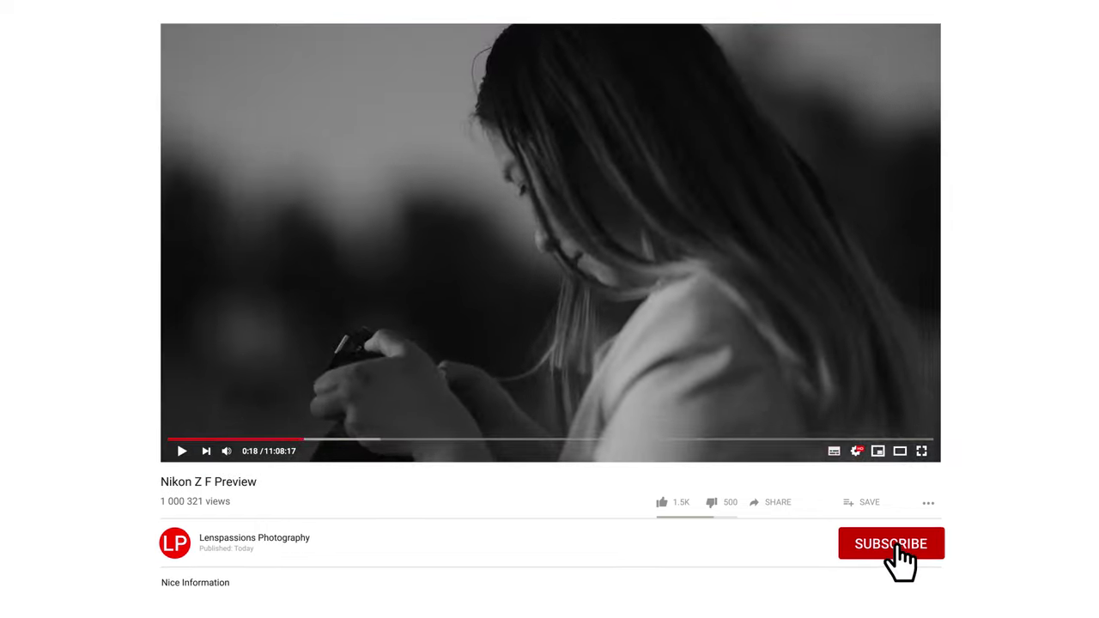
{"action": "left_click", "coordinate": [893, 549]}
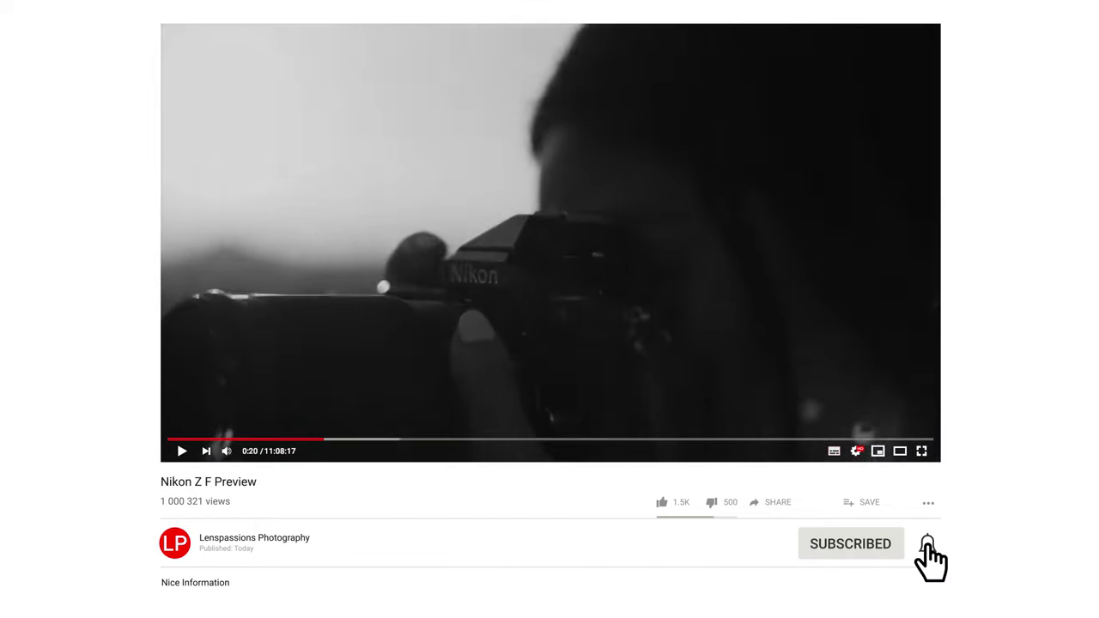
{"action": "left_click", "coordinate": [928, 545]}
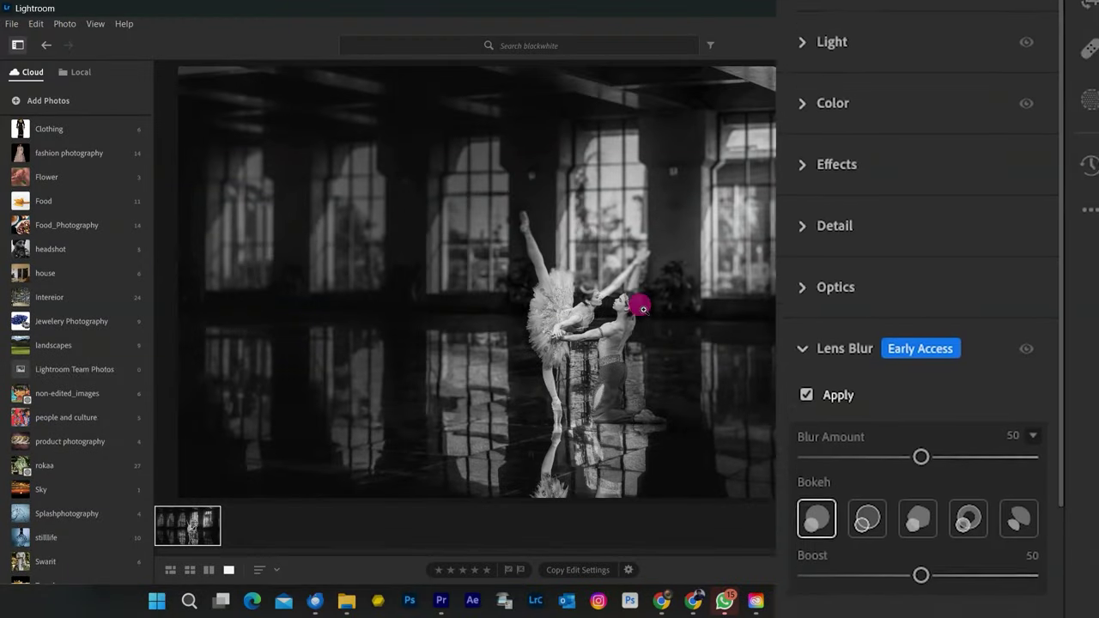
Set the Lens Blur amount to 45 on the ballet photo and choose the fifth bokeh style
{"action": "left_click_drag", "start_coordinate": [932, 442], "coordinate": [950, 459]}
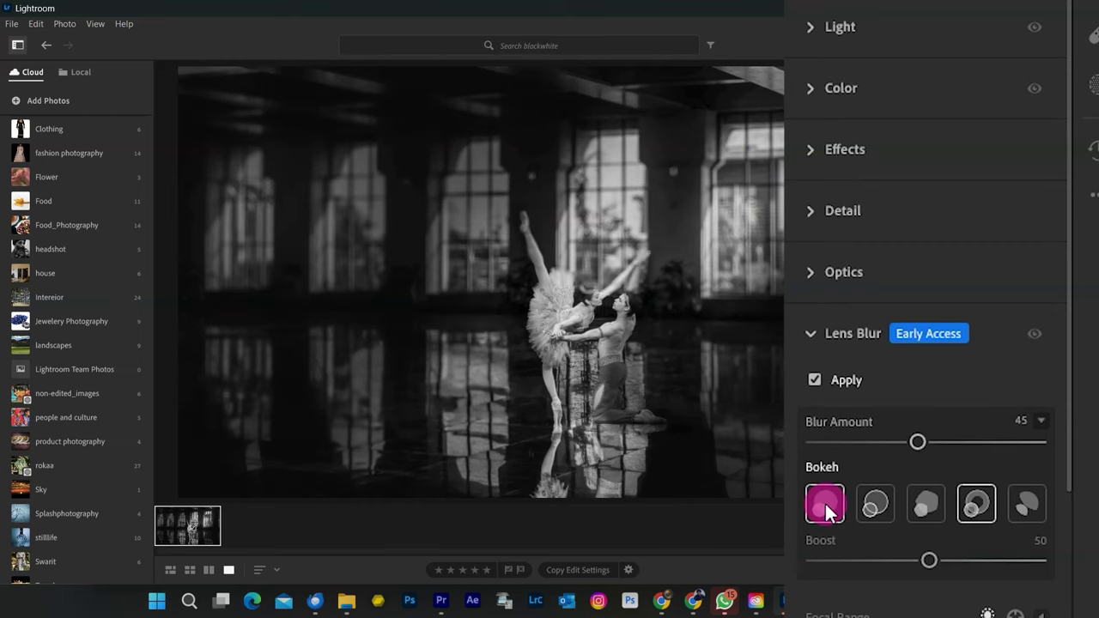
{"action": "left_click", "coordinate": [865, 499]}
{"action": "left_click", "coordinate": [1029, 500]}
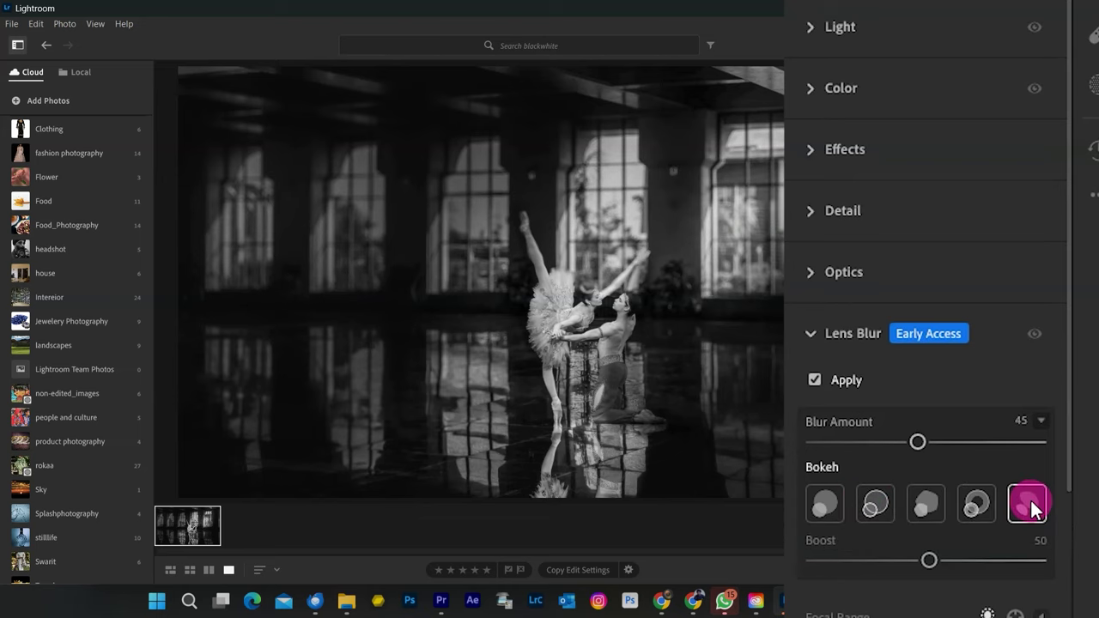
{"action": "left_click", "coordinate": [474, 285]}
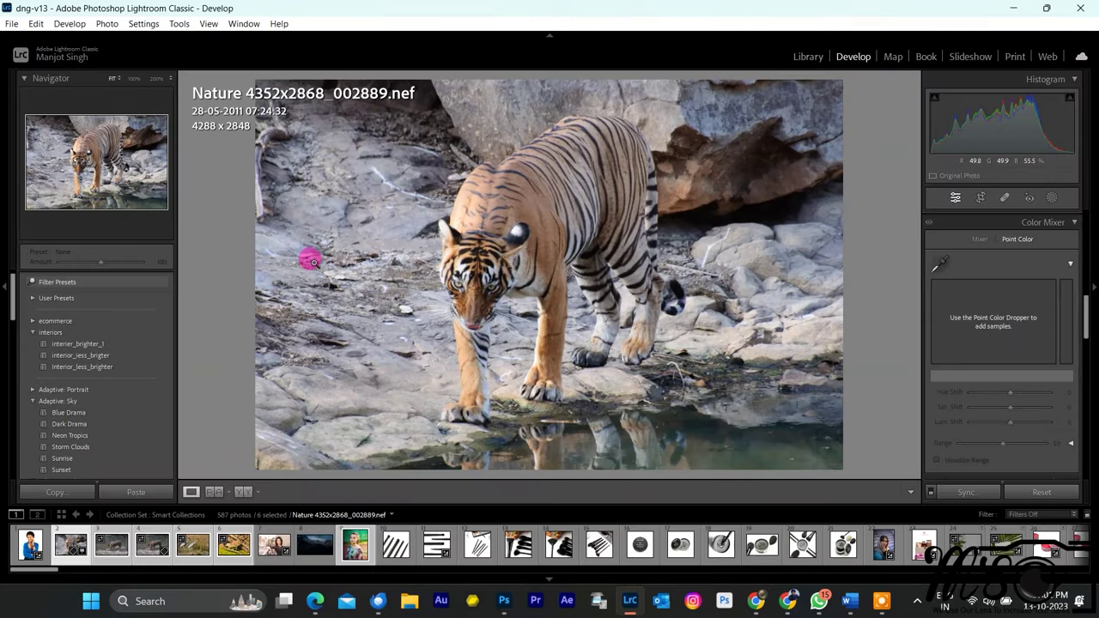
Switch to Lightroom Classic, apply Lens Blur to the tiger photo in Develop, and expand its bokeh options
{"action": "key", "text": "d"}
{"action": "scroll", "coordinate": [1073, 432], "scroll_direction": "down", "scroll_amount": 5}
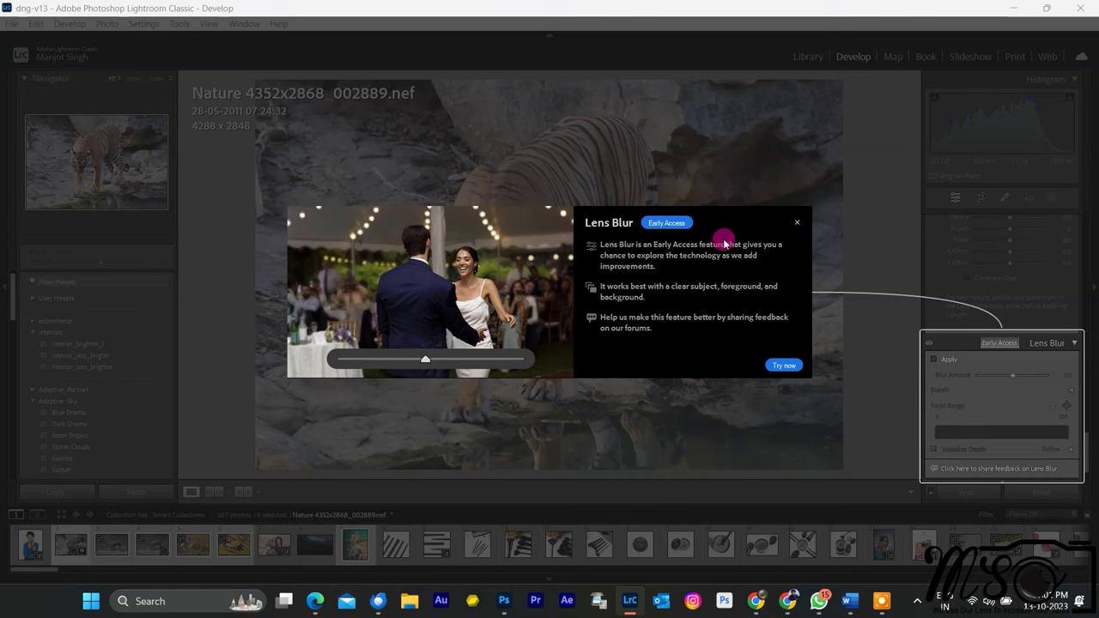
{"action": "left_click", "coordinate": [782, 371]}
{"action": "left_click", "coordinate": [934, 360]}
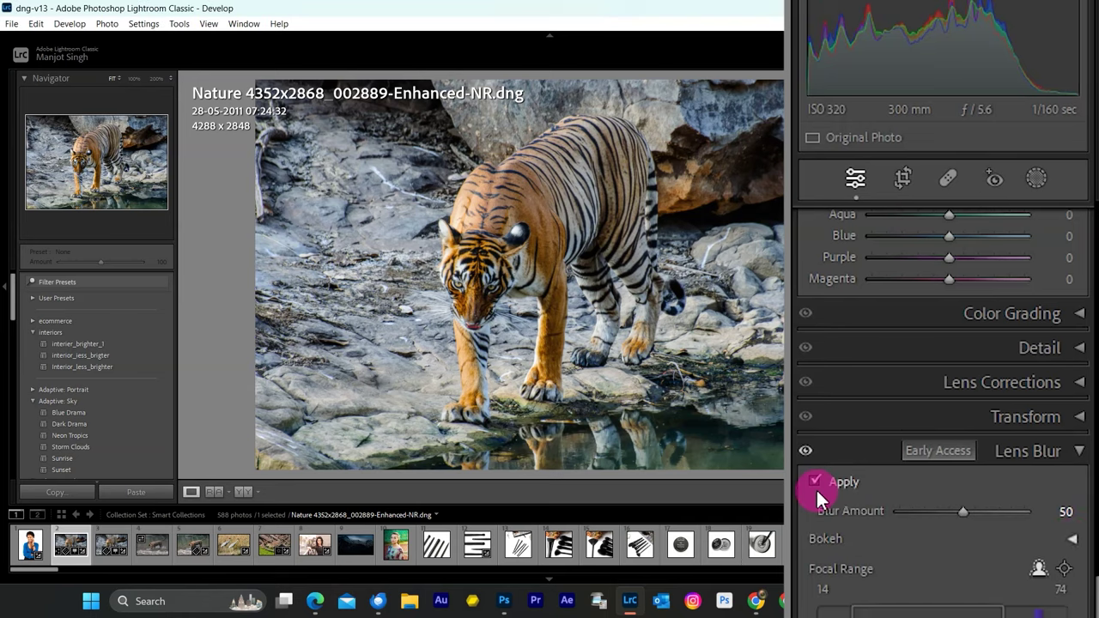
{"action": "left_click", "coordinate": [1072, 466]}
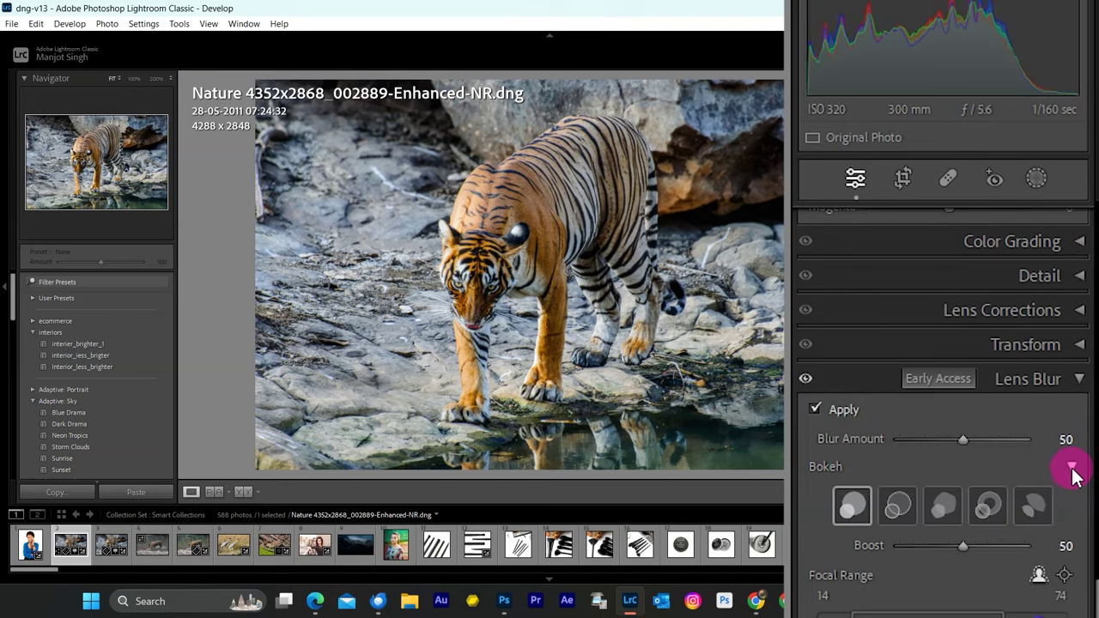
Compare the five Lens Blur bokeh styles on the tiger photo, keeping the first one selected
{"action": "left_click", "coordinate": [885, 502]}
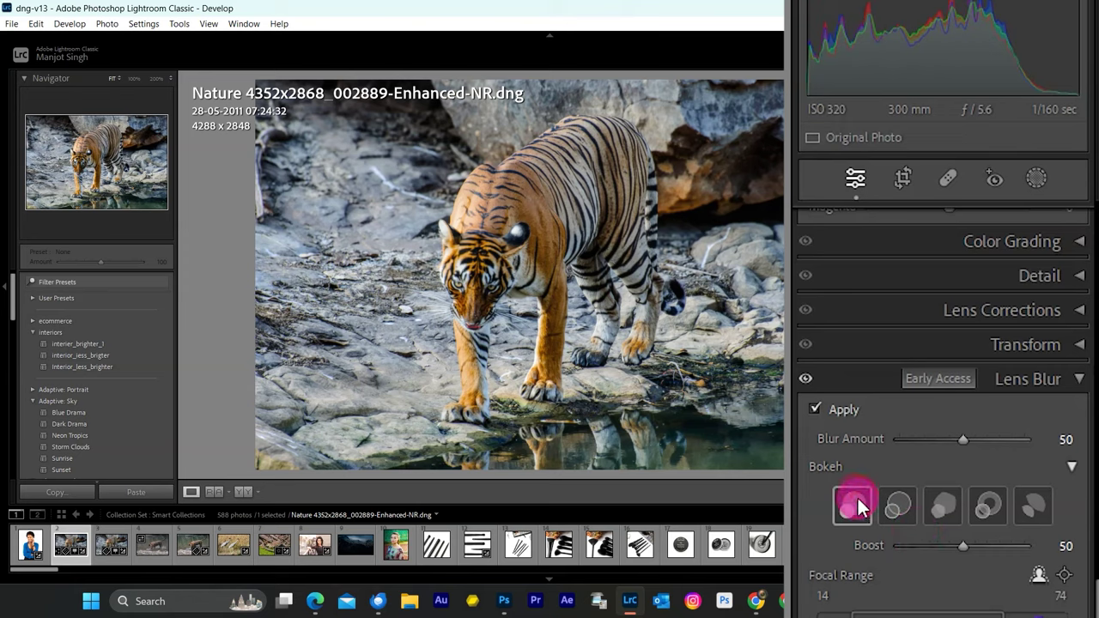
{"action": "left_click", "coordinate": [889, 512]}
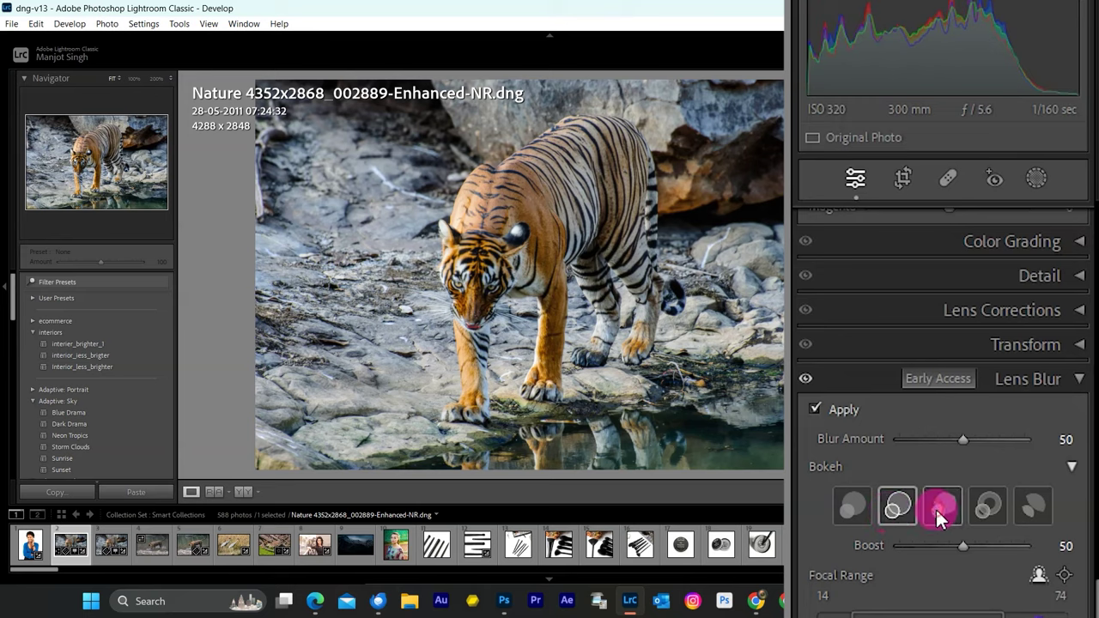
{"action": "left_click", "coordinate": [936, 508]}
{"action": "left_click", "coordinate": [864, 505]}
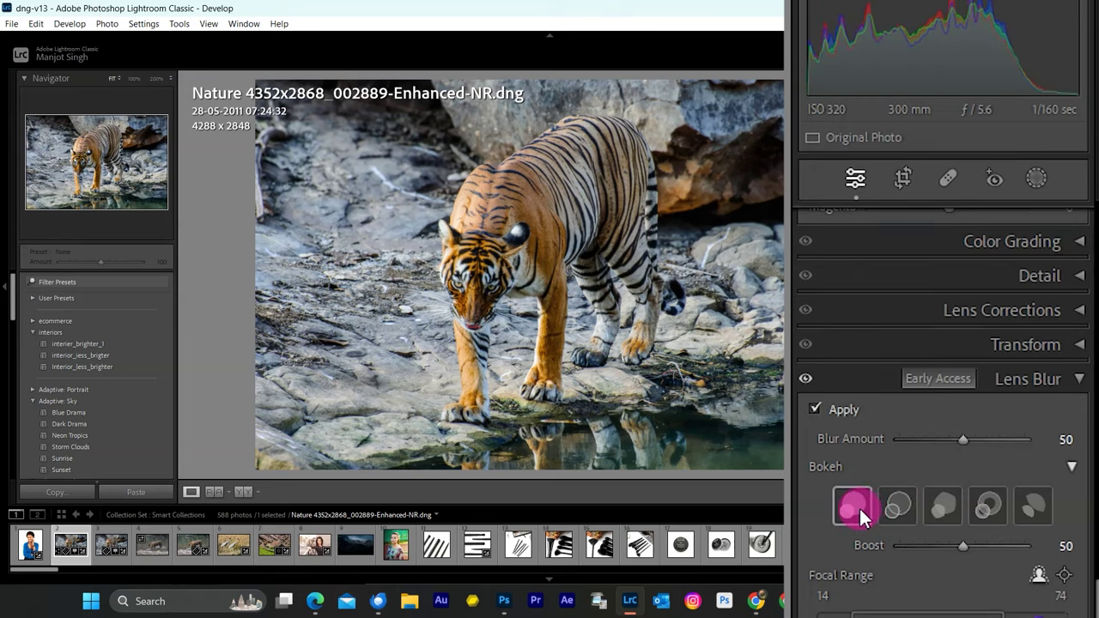
{"action": "left_click", "coordinate": [901, 509]}
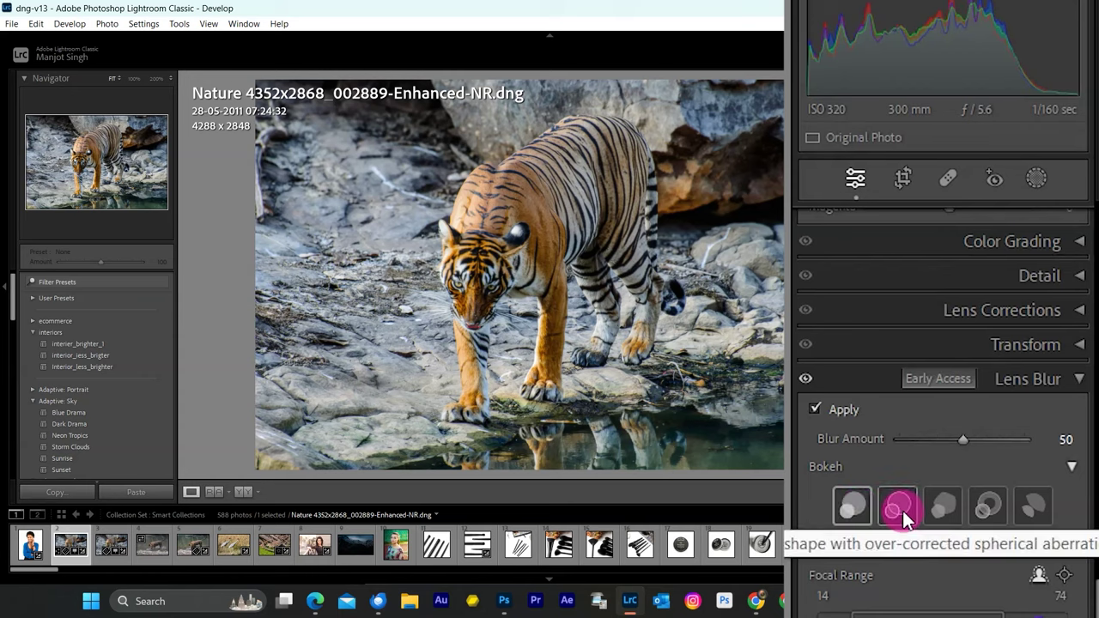
{"action": "left_click", "coordinate": [935, 512]}
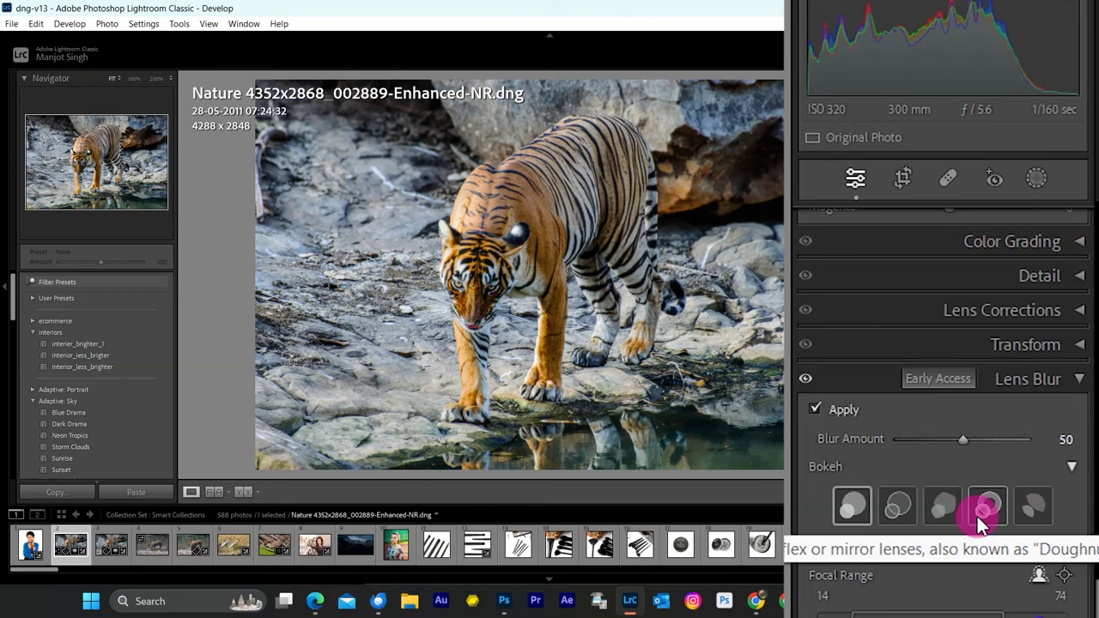
{"action": "left_click", "coordinate": [1030, 511]}
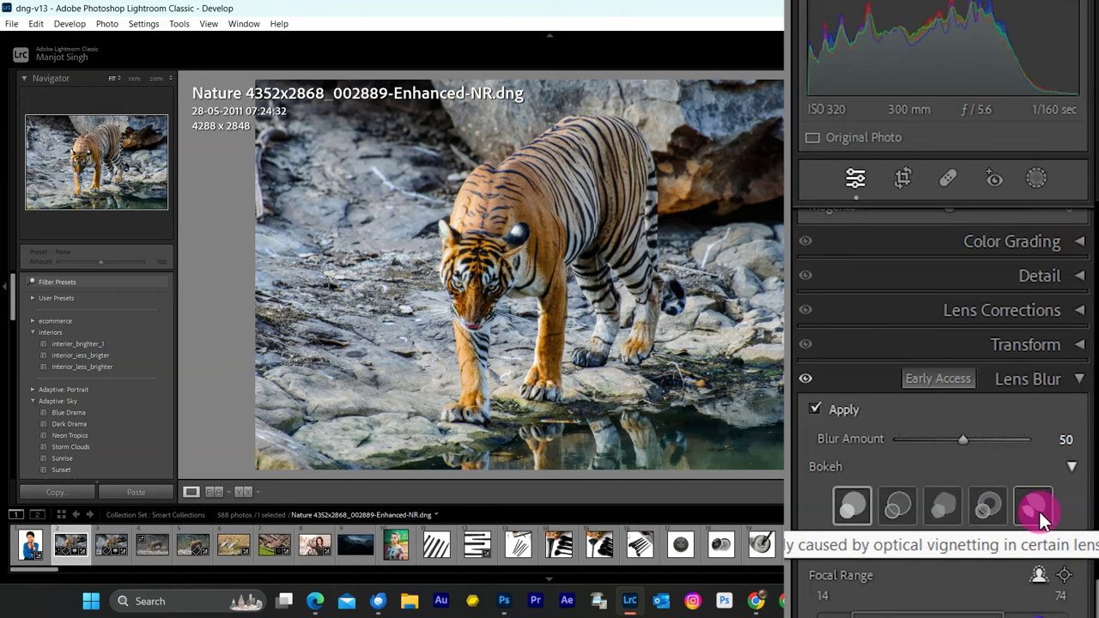
Increase the Lens Blur amount on the tiger photo to about 72
{"action": "left_click", "coordinate": [935, 461]}
{"action": "left_click_drag", "start_coordinate": [967, 441], "coordinate": [991, 441]}
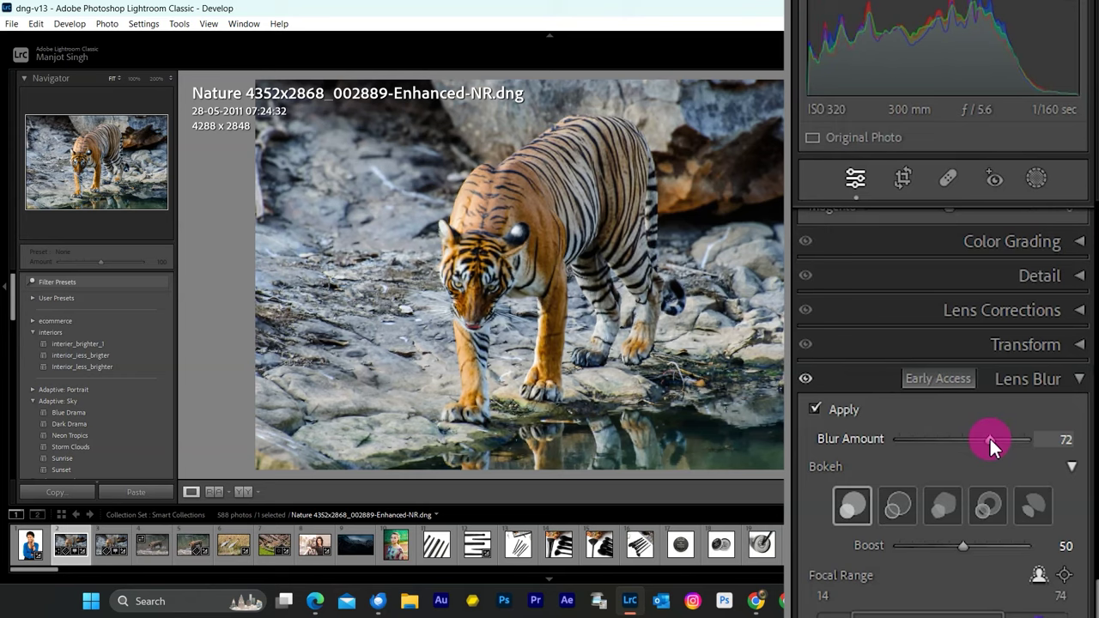
{"action": "left_click_drag", "start_coordinate": [990, 439], "coordinate": [997, 436]}
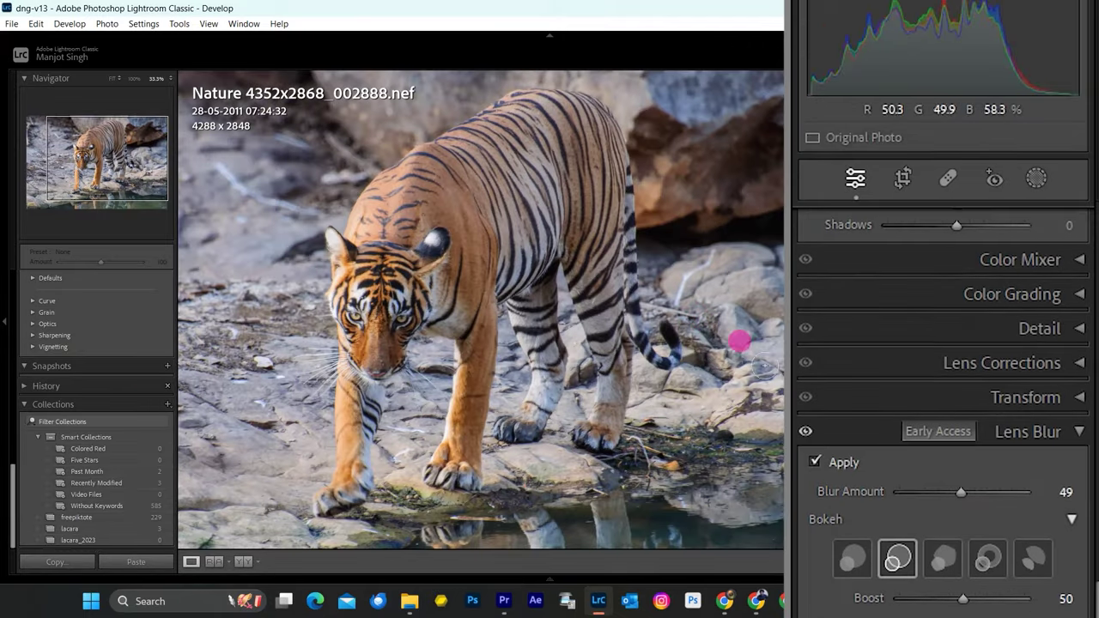
Narrow the focal range of tiger photo 002888 to 0–50 and turn on Visualize Depth to inspect the tiger up close
{"action": "scroll", "coordinate": [995, 593], "scroll_direction": "down", "scroll_amount": 5}
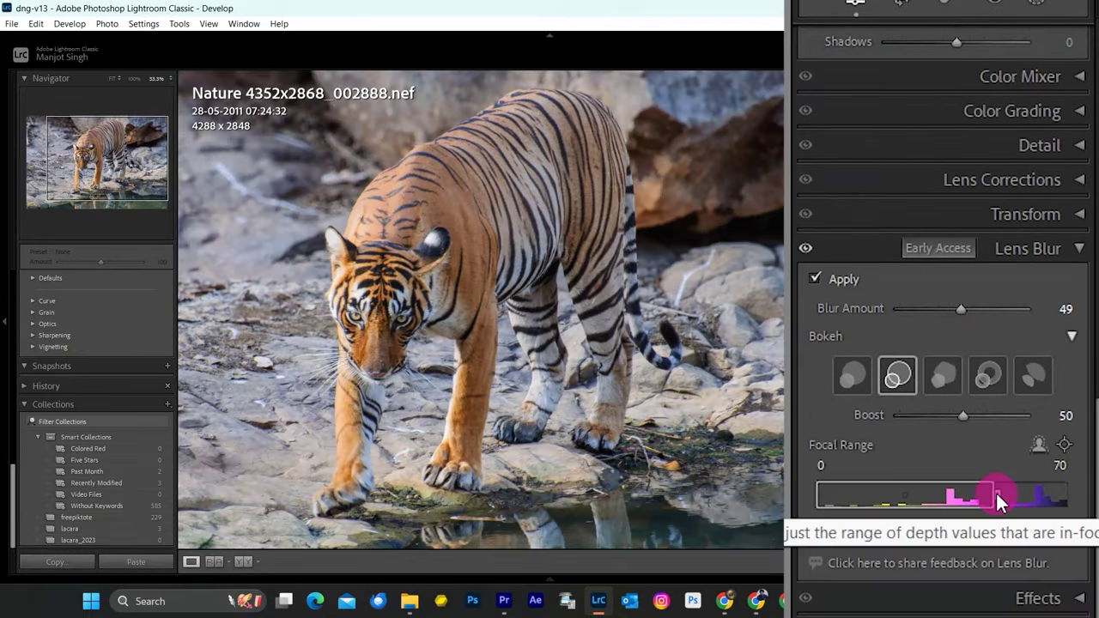
{"action": "left_click_drag", "start_coordinate": [996, 489], "coordinate": [888, 495]}
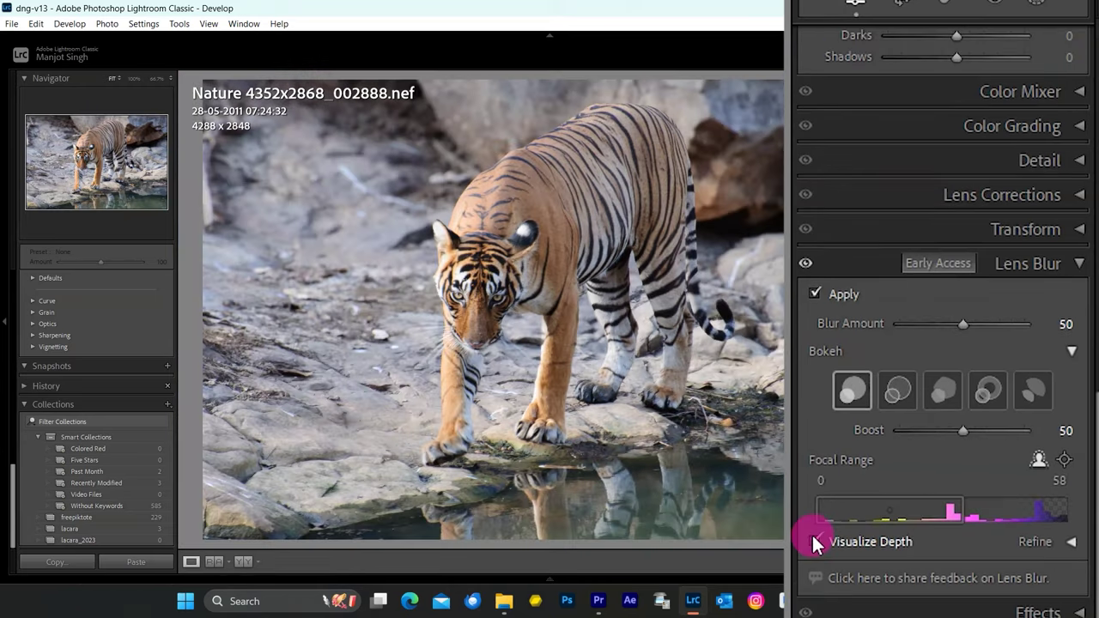
{"action": "left_click", "coordinate": [814, 540]}
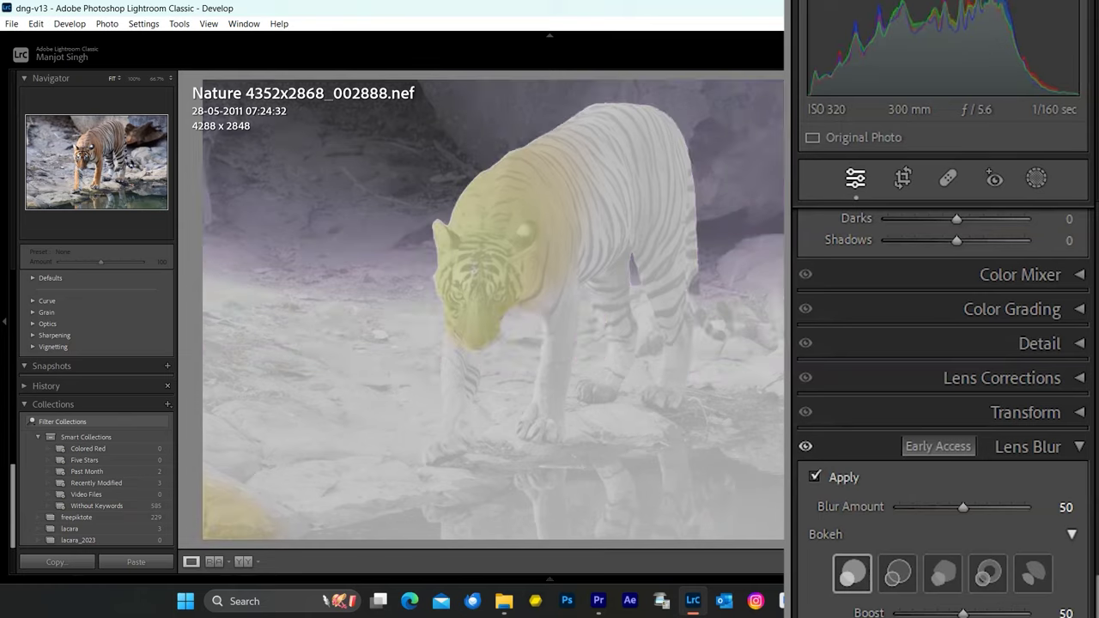
{"action": "scroll", "coordinate": [945, 386], "scroll_direction": "down", "scroll_amount": 2}
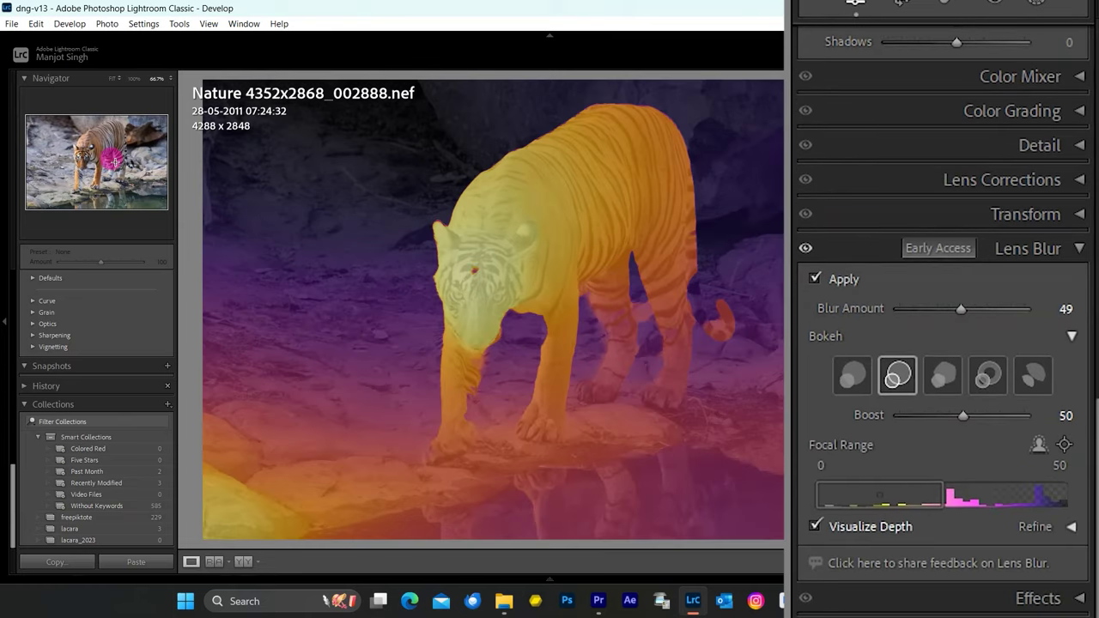
{"action": "left_click", "coordinate": [112, 160]}
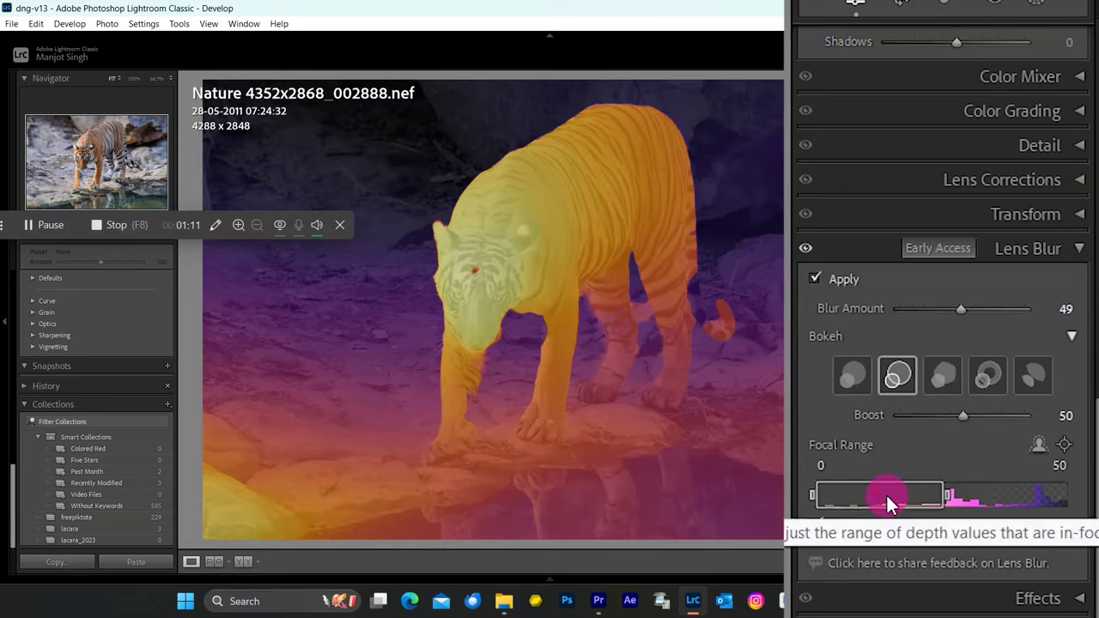
Try a focal range of 49–100 without the depth overlay, and return the range to 0–50
{"action": "left_click_drag", "start_coordinate": [888, 492], "coordinate": [1046, 498]}
{"action": "left_click", "coordinate": [827, 537]}
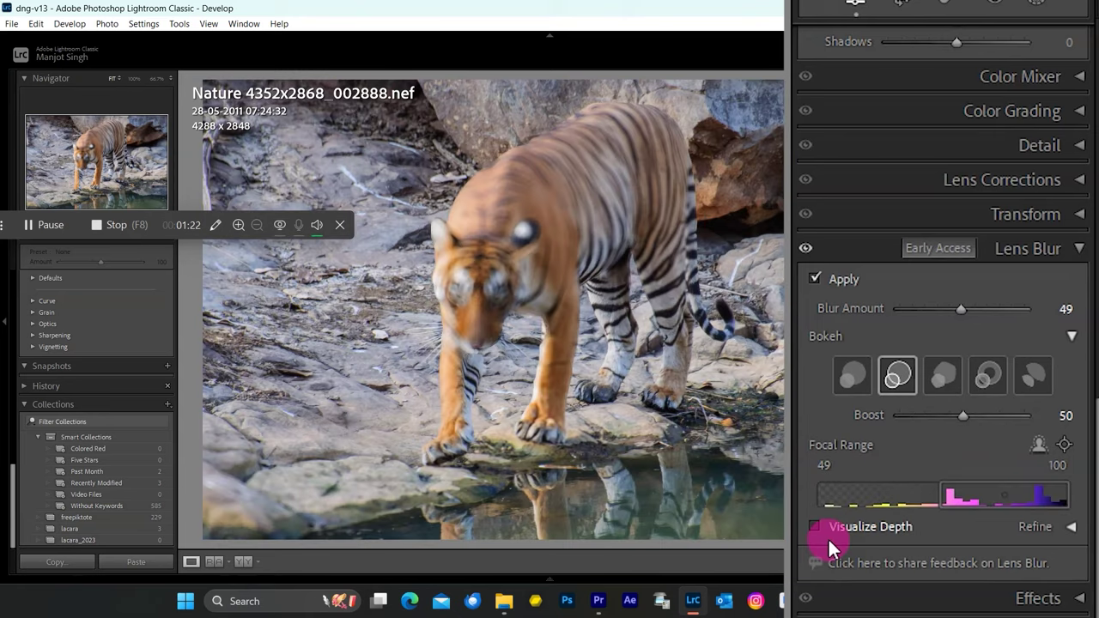
{"action": "left_click_drag", "start_coordinate": [826, 509], "coordinate": [834, 509]}
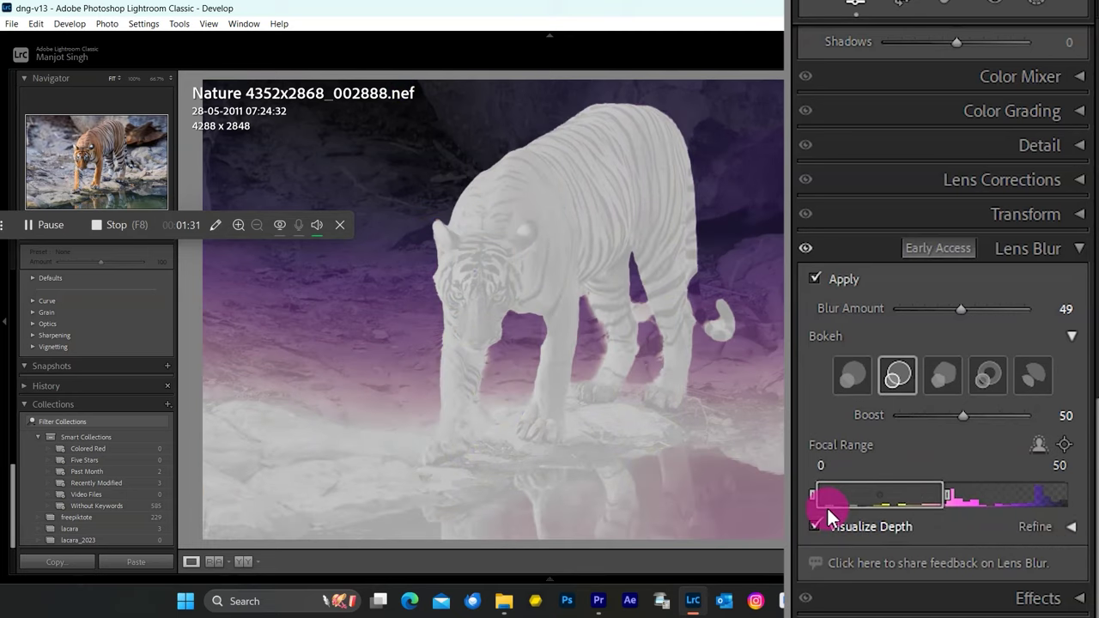
{"action": "left_click", "coordinate": [819, 524]}
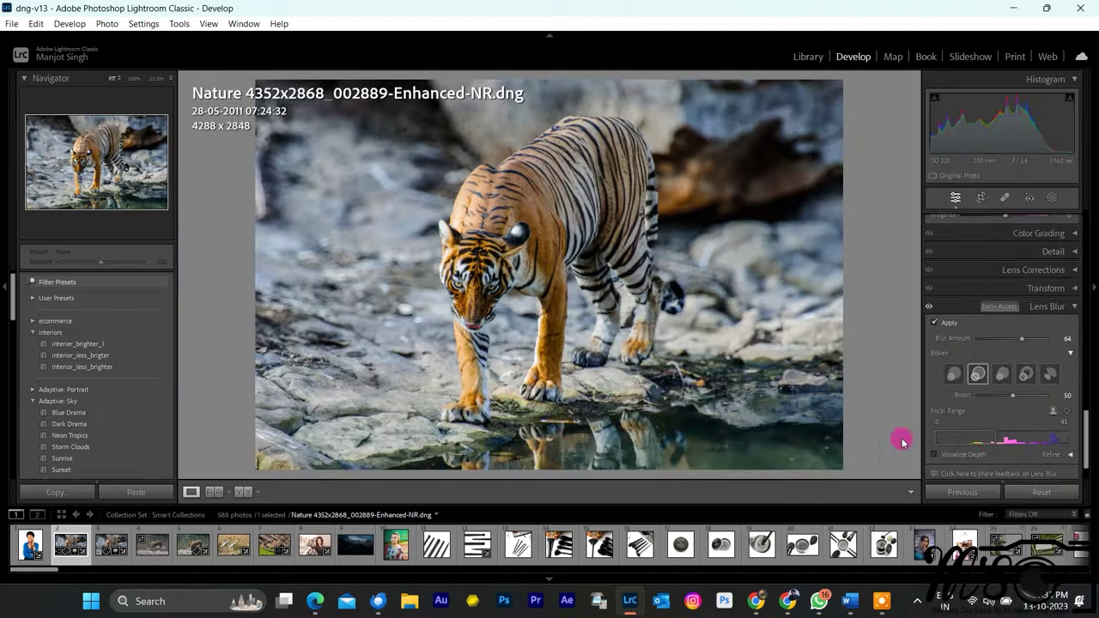
Adjust the focal range of the Enhanced-NR tiger photo to 0–32
{"action": "left_click_drag", "start_coordinate": [901, 442], "coordinate": [989, 436]}
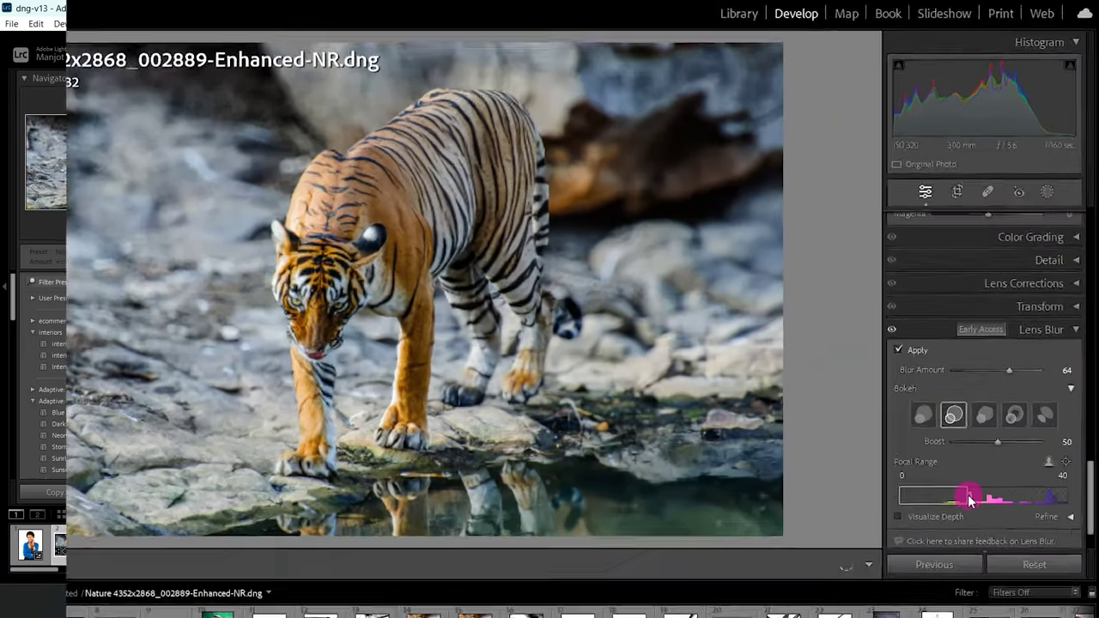
{"action": "left_click_drag", "start_coordinate": [968, 494], "coordinate": [956, 495]}
{"action": "left_click_drag", "start_coordinate": [904, 616], "coordinate": [903, 617]}
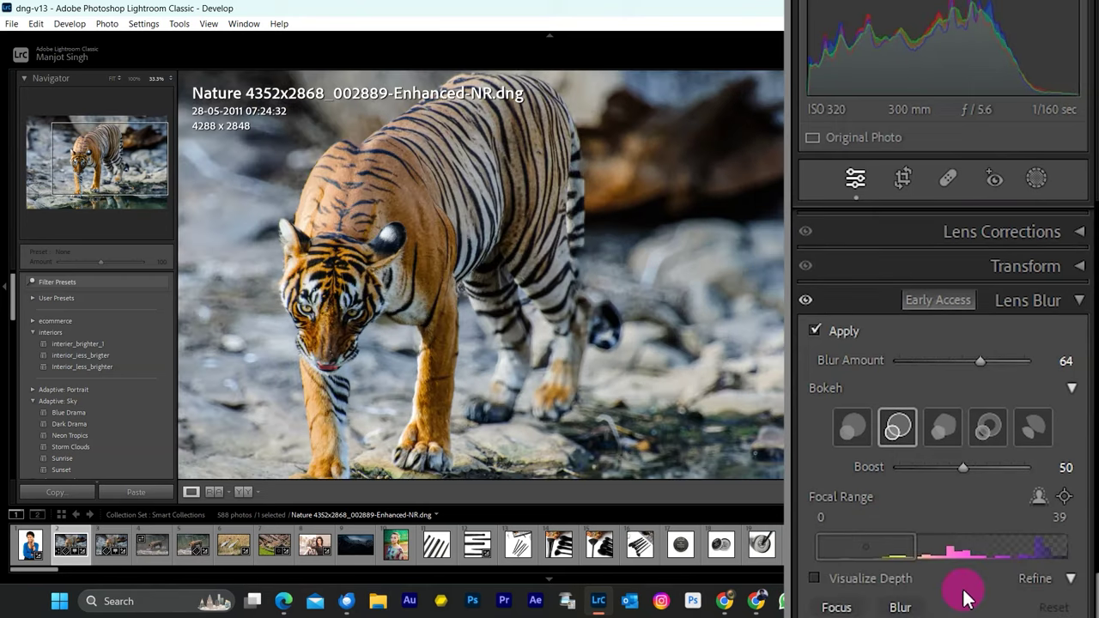
Under the Lens Blur refine options, try the Focus brush, switch to the Blur brush with Auto Mask enabled, and reduce its size to 10
{"action": "scroll", "coordinate": [966, 592], "scroll_direction": "down", "scroll_amount": 2}
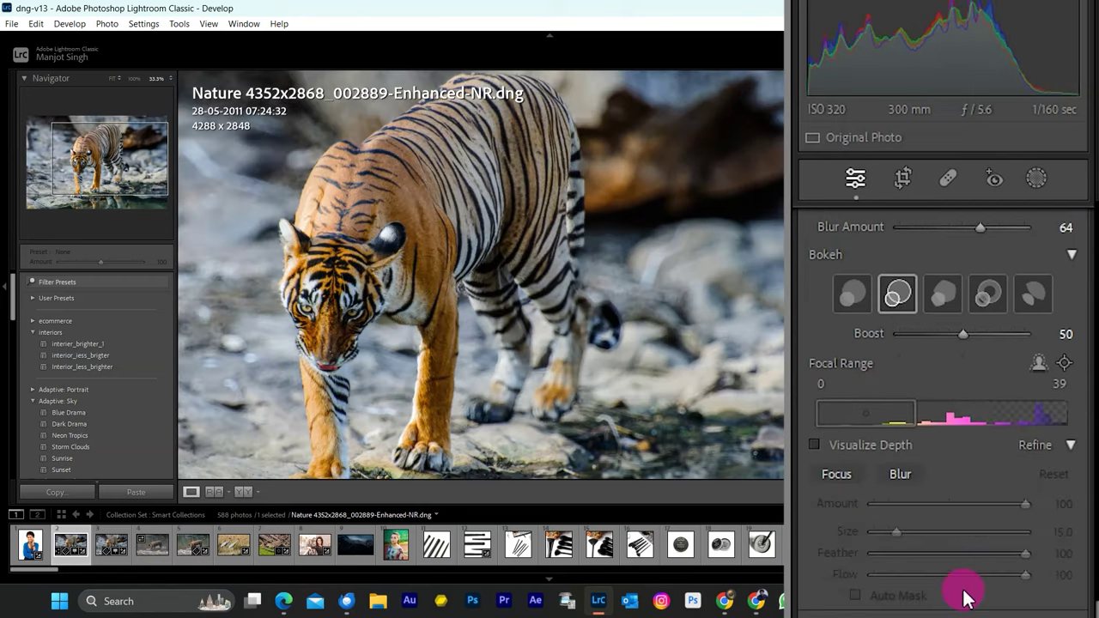
{"action": "scroll", "coordinate": [961, 588], "scroll_direction": "down", "scroll_amount": 1}
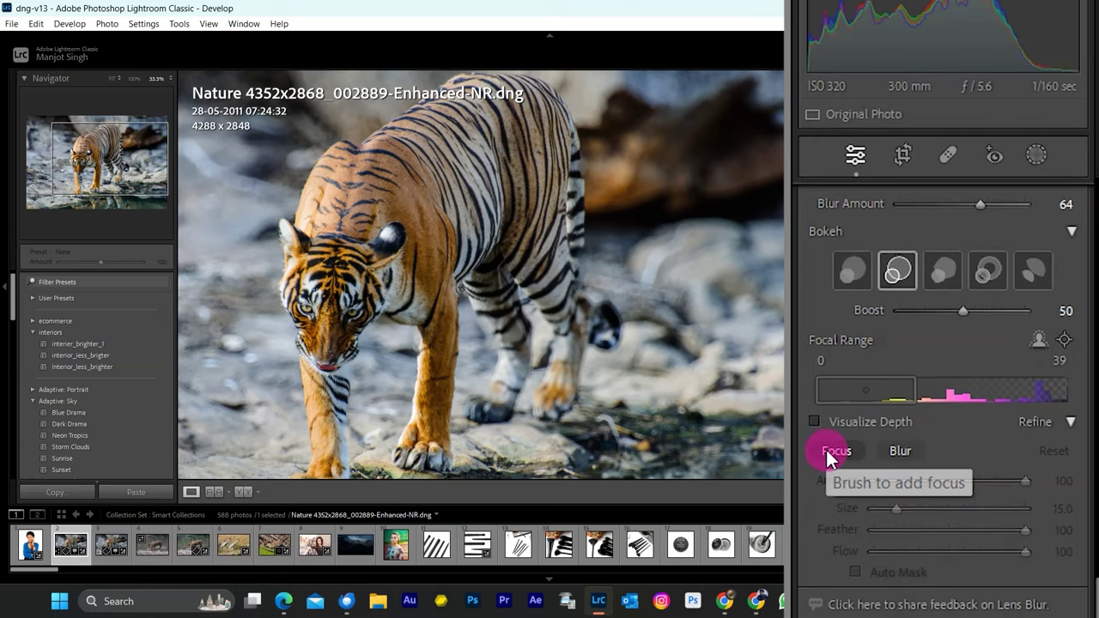
{"action": "left_click", "coordinate": [826, 439]}
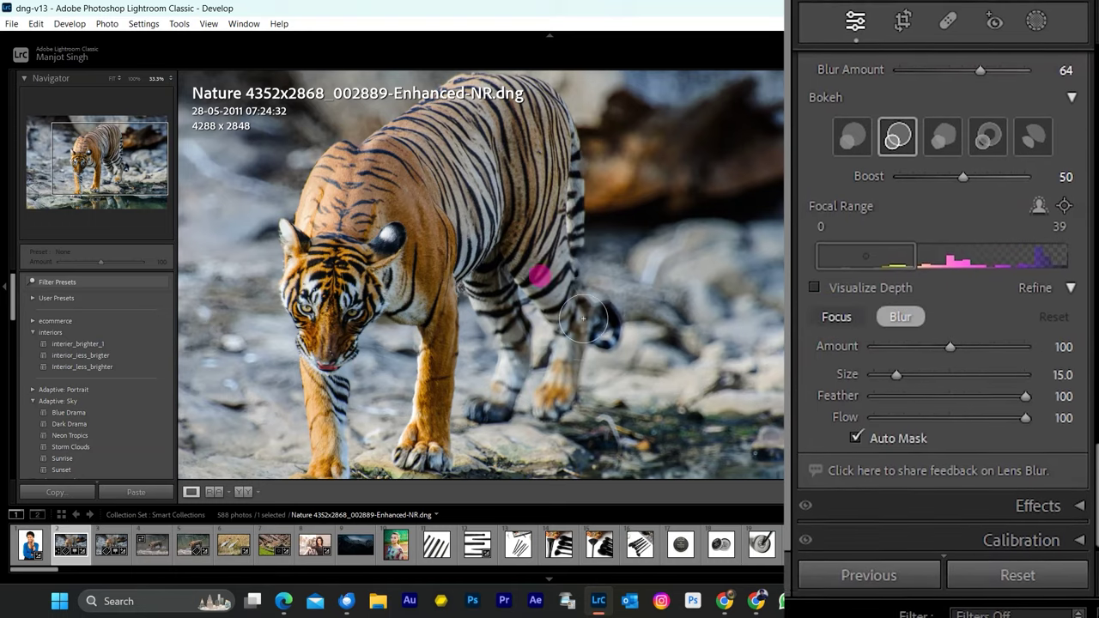
{"action": "scroll", "coordinate": [583, 318], "scroll_direction": "down", "scroll_amount": 3}
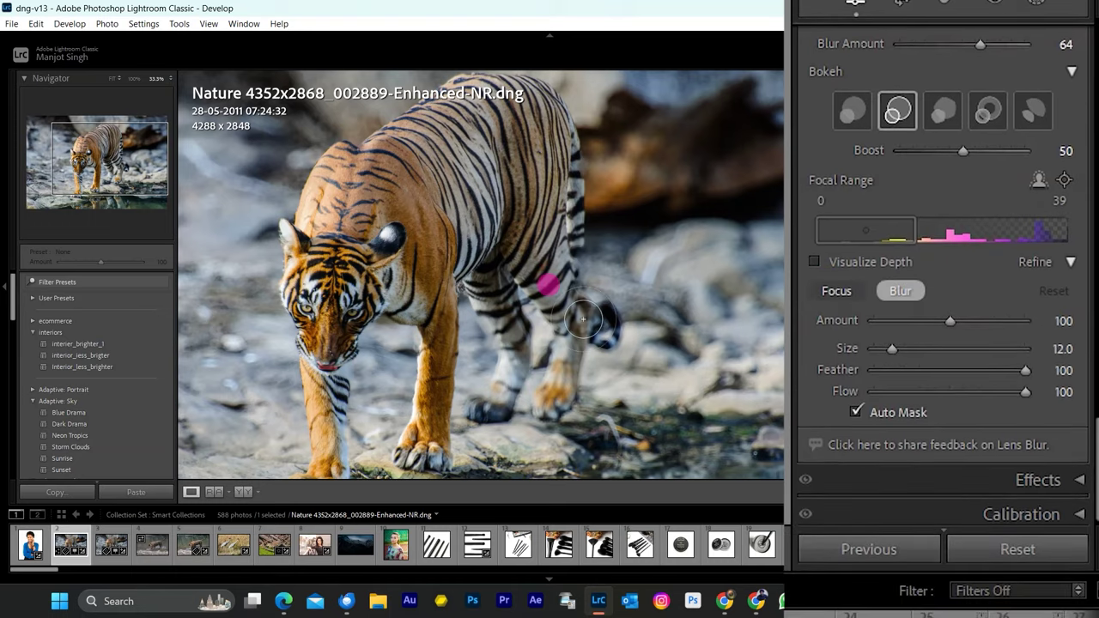
{"action": "scroll", "coordinate": [583, 316], "scroll_direction": "down", "scroll_amount": 2}
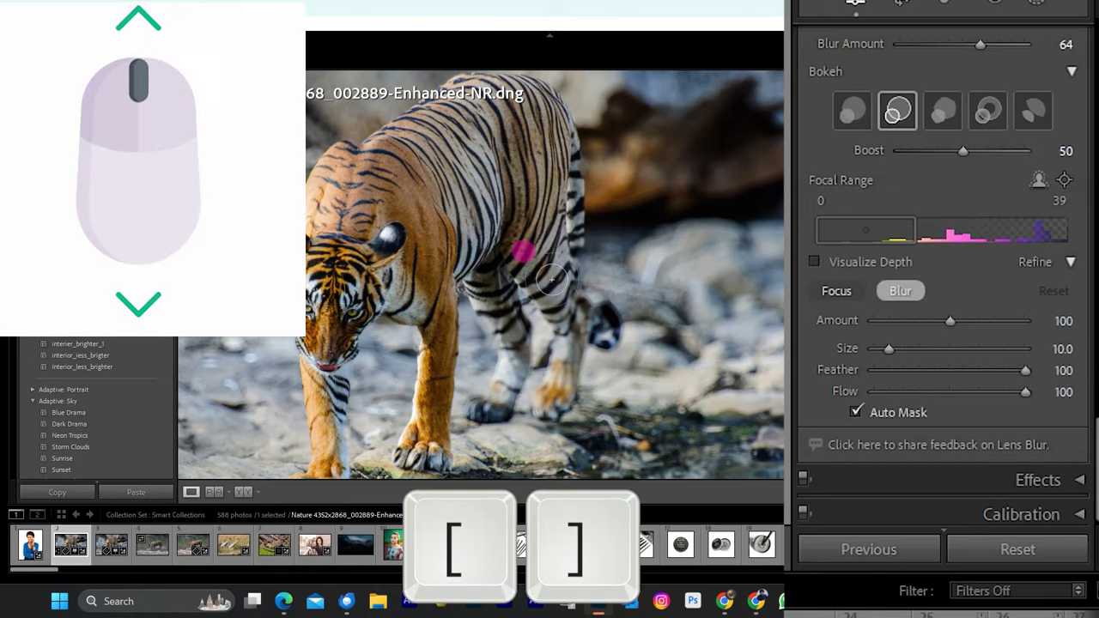
Reduce the refine brush size to 7 and paint a stroke around the tiger's hind leg
{"action": "key", "text": "alt"}
{"action": "key", "text": "bracketleft"}
{"action": "key", "text": "bracketleft"}
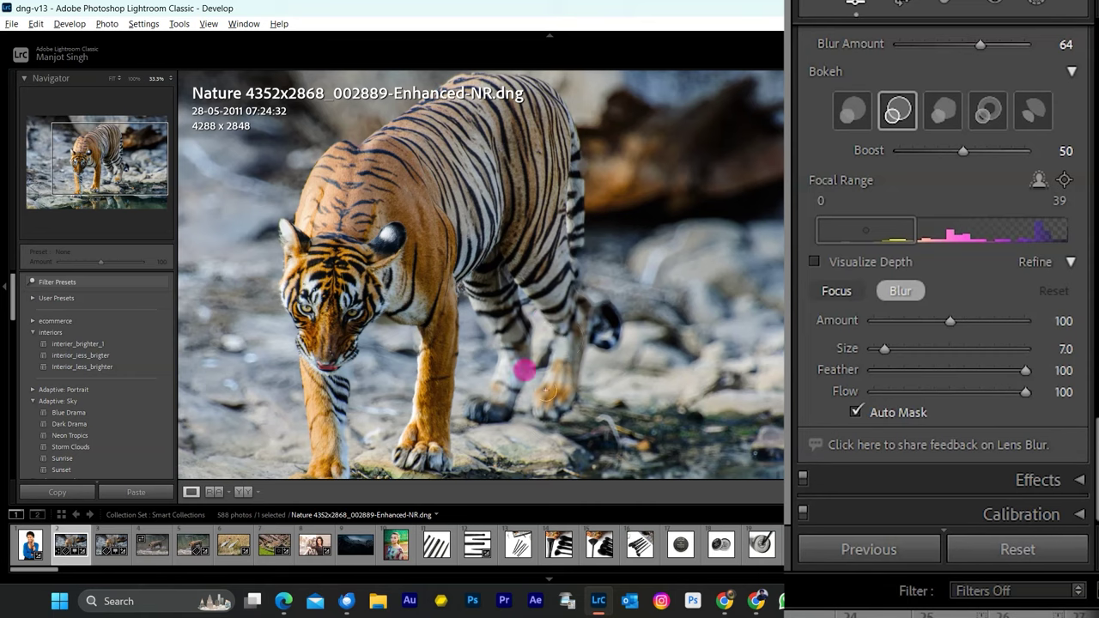
{"action": "key", "text": "alt"}
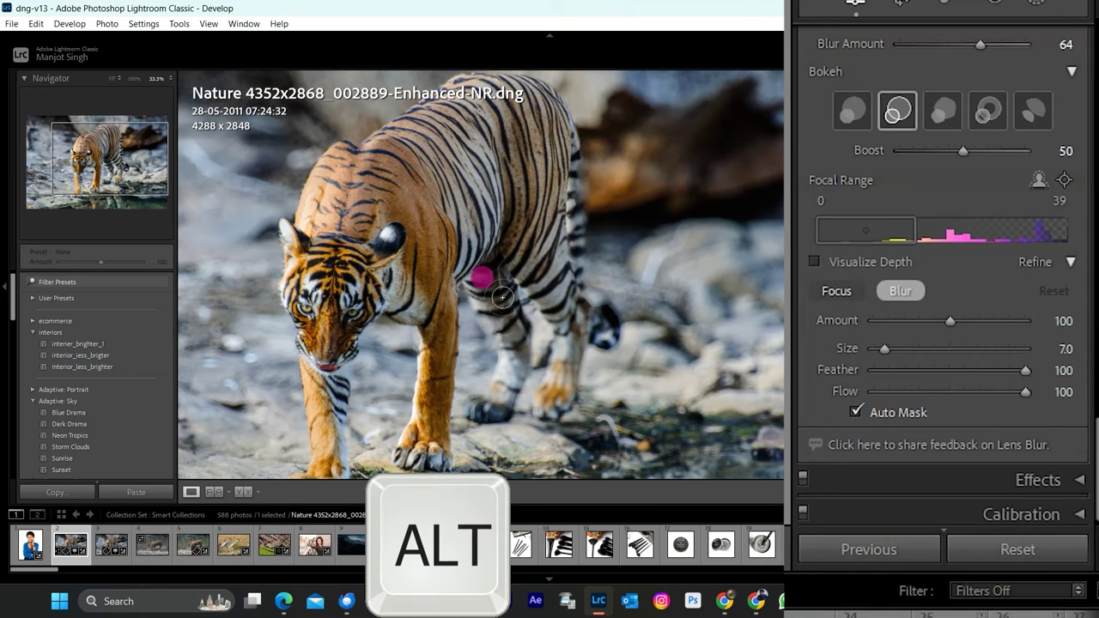
{"action": "mouse_move", "coordinate": [483, 344]}
{"action": "left_mouse_down"}
{"action": "mouse_move", "coordinate": [493, 324]}
{"action": "mouse_move", "coordinate": [474, 377]}
{"action": "mouse_move", "coordinate": [521, 367]}
{"action": "left_mouse_up"}
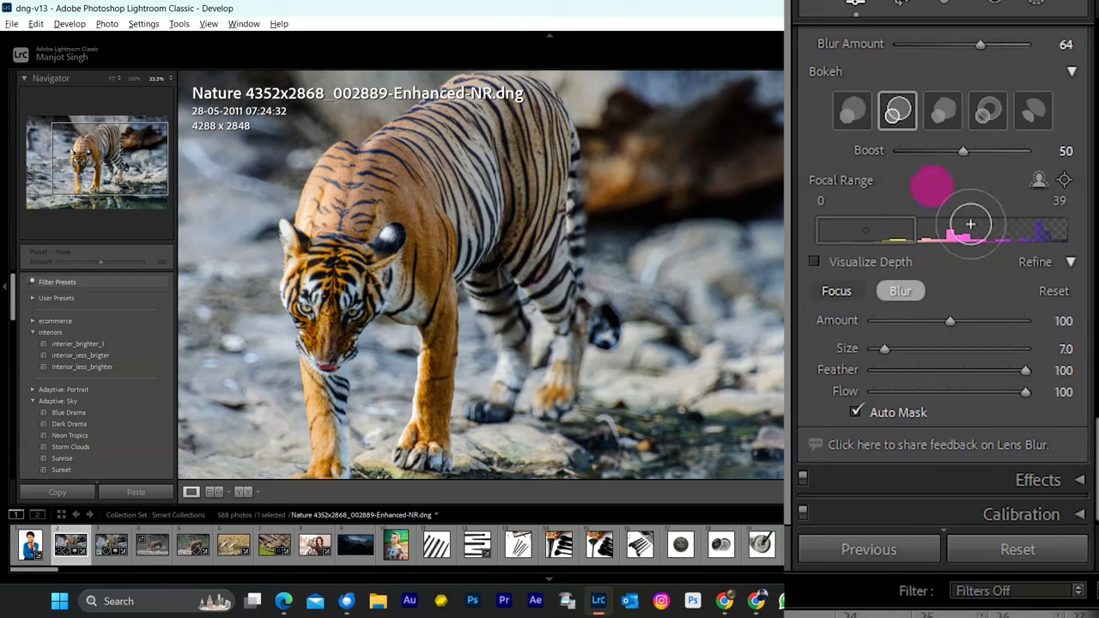
Switch to the Focus refine brush at size 7 and paint over the tiger's rear hind leg and the edge of its tail
{"action": "left_click", "coordinate": [837, 292]}
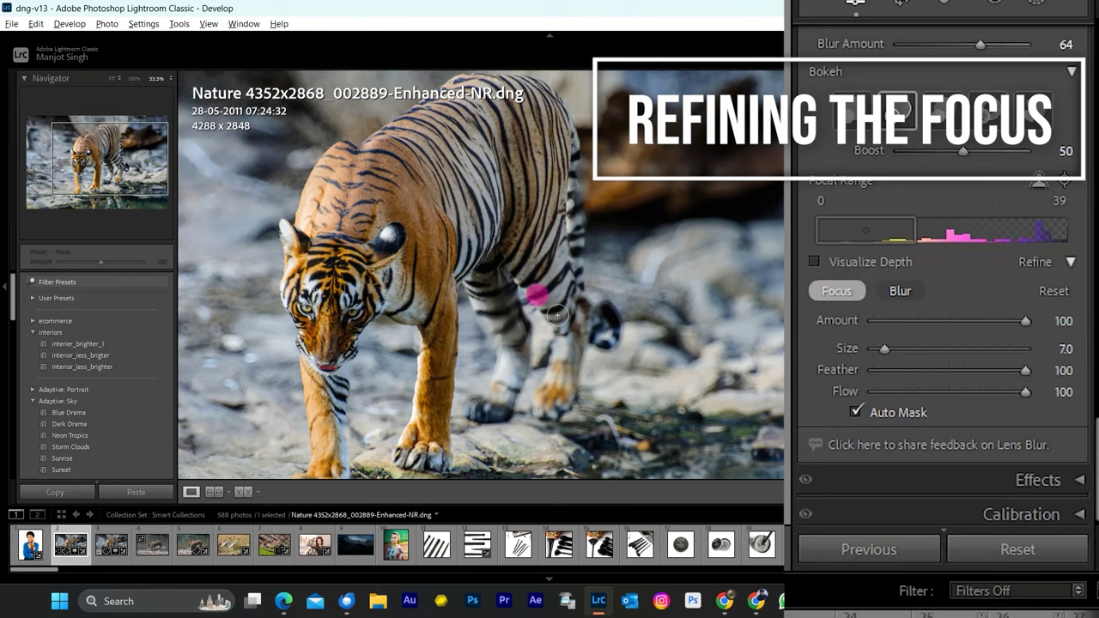
{"action": "left_click_drag", "start_coordinate": [561, 310], "coordinate": [585, 294]}
{"action": "mouse_move", "coordinate": [574, 173]}
{"action": "left_mouse_down"}
{"action": "mouse_move", "coordinate": [580, 296]}
{"action": "mouse_move", "coordinate": [591, 301]}
{"action": "left_mouse_up"}
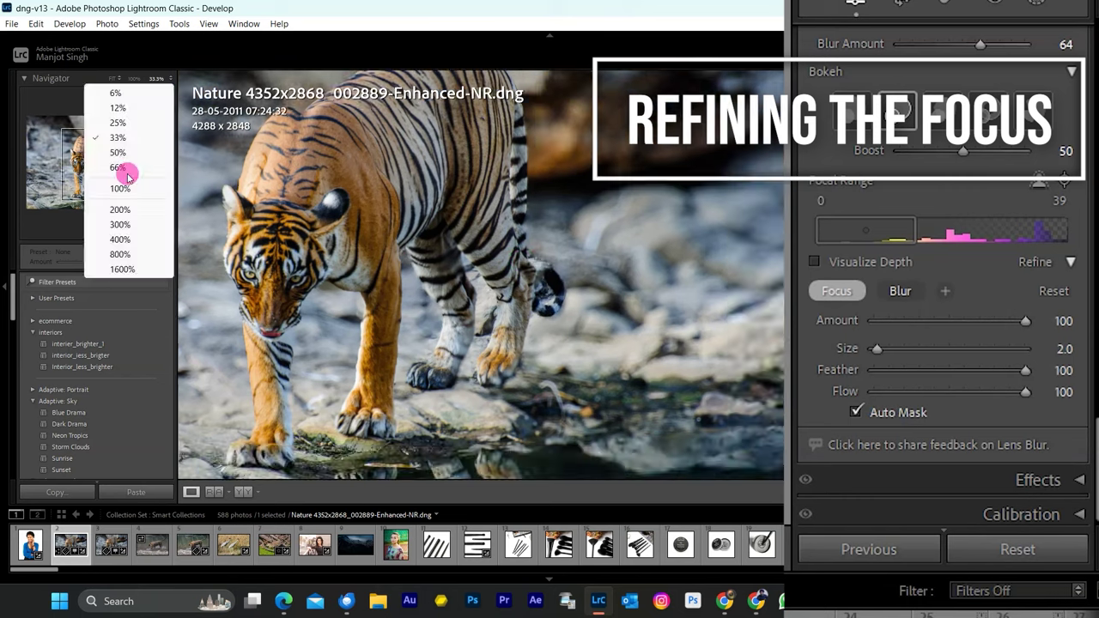
Reduce the Focus brush size to 3 and paint down the length of the tiger's hanging tail
{"action": "left_click", "coordinate": [121, 168]}
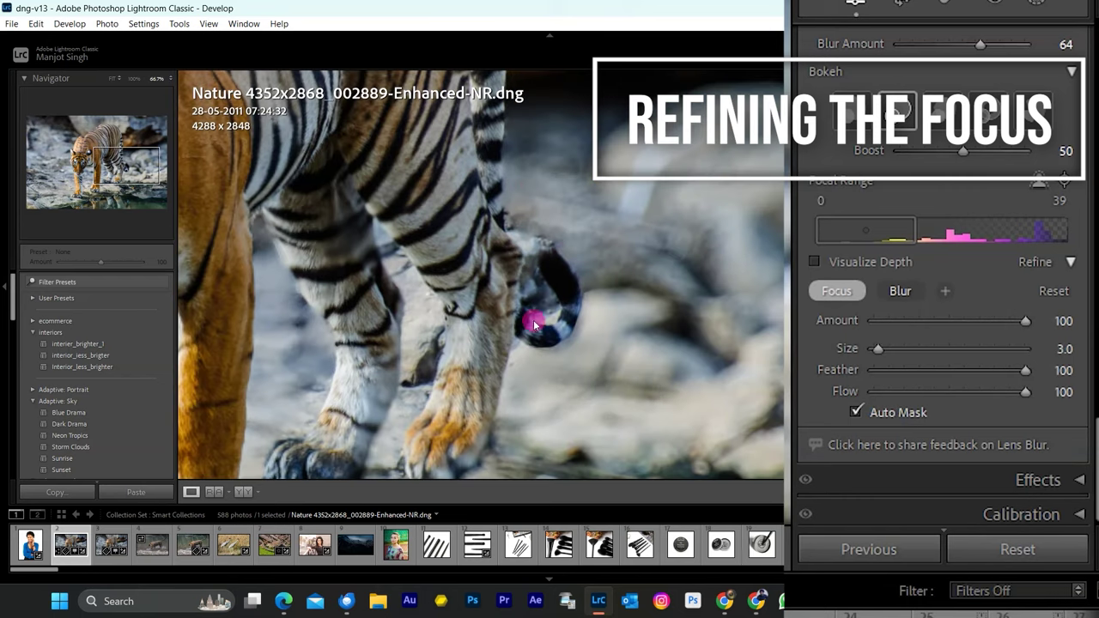
{"action": "mouse_move", "coordinate": [371, 98]}
{"action": "left_mouse_down"}
{"action": "mouse_move", "coordinate": [375, 353]}
{"action": "mouse_move", "coordinate": [397, 314]}
{"action": "mouse_move", "coordinate": [510, 361]}
{"action": "left_mouse_up"}
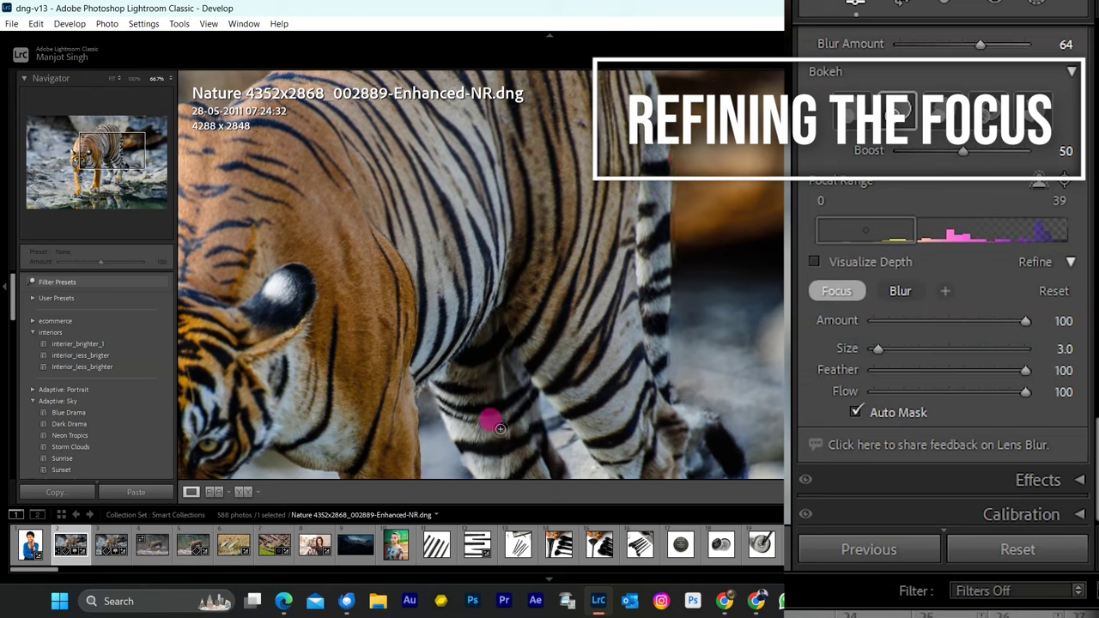
{"action": "left_click_drag", "start_coordinate": [658, 172], "coordinate": [655, 370]}
{"action": "left_click", "coordinate": [112, 78]}
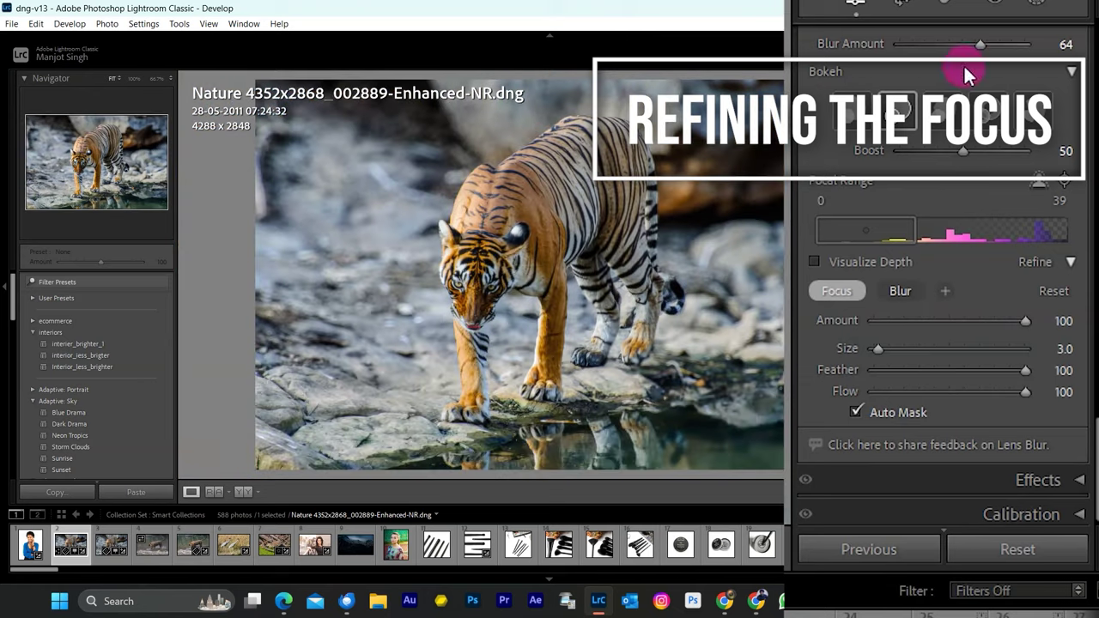
Switch to the Blur brush, paint across the rocks and water in front of the tiger, and lower the brush amount slightly
{"action": "left_click", "coordinate": [900, 291]}
{"action": "left_click_drag", "start_coordinate": [383, 455], "coordinate": [767, 425]}
{"action": "left_click_drag", "start_coordinate": [950, 321], "coordinate": [931, 322]}
Try the ring and cat-eye bokeh shapes, apply the circle shape with a higher boost, and compare before and after
{"action": "left_click", "coordinate": [991, 113]}
{"action": "left_click", "coordinate": [1036, 112]}
{"action": "left_click", "coordinate": [852, 111]}
{"action": "left_click_drag", "start_coordinate": [964, 151], "coordinate": [998, 151]}
{"action": "left_click", "coordinate": [243, 492]}
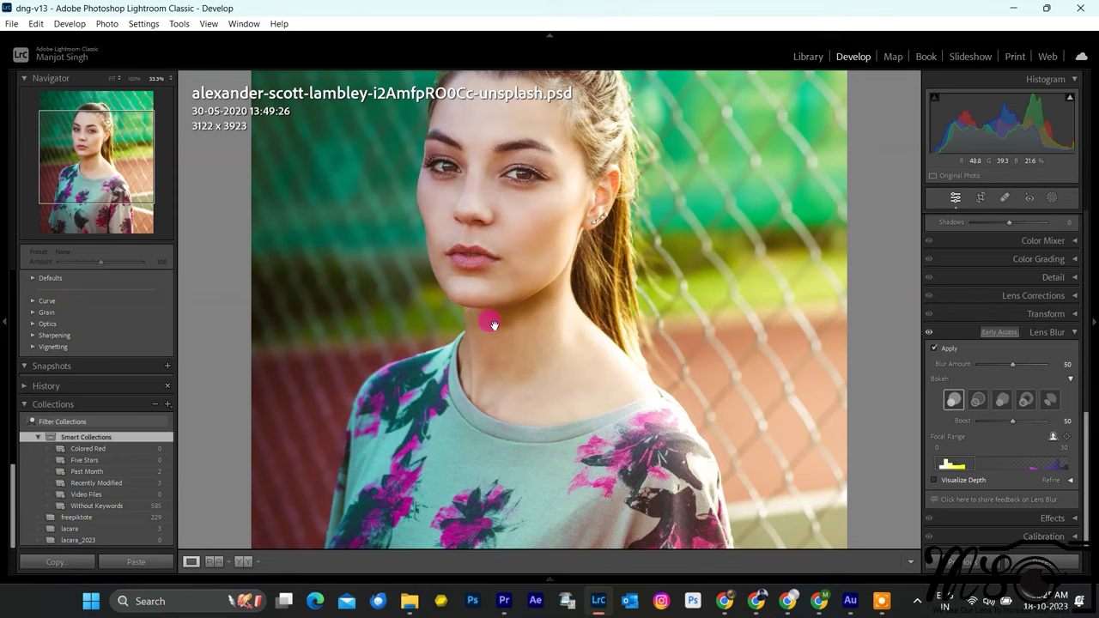
On the portrait photo, try focusing on the fence, and set the focus point on the woman's face
{"action": "mouse_move", "coordinate": [895, 592]}
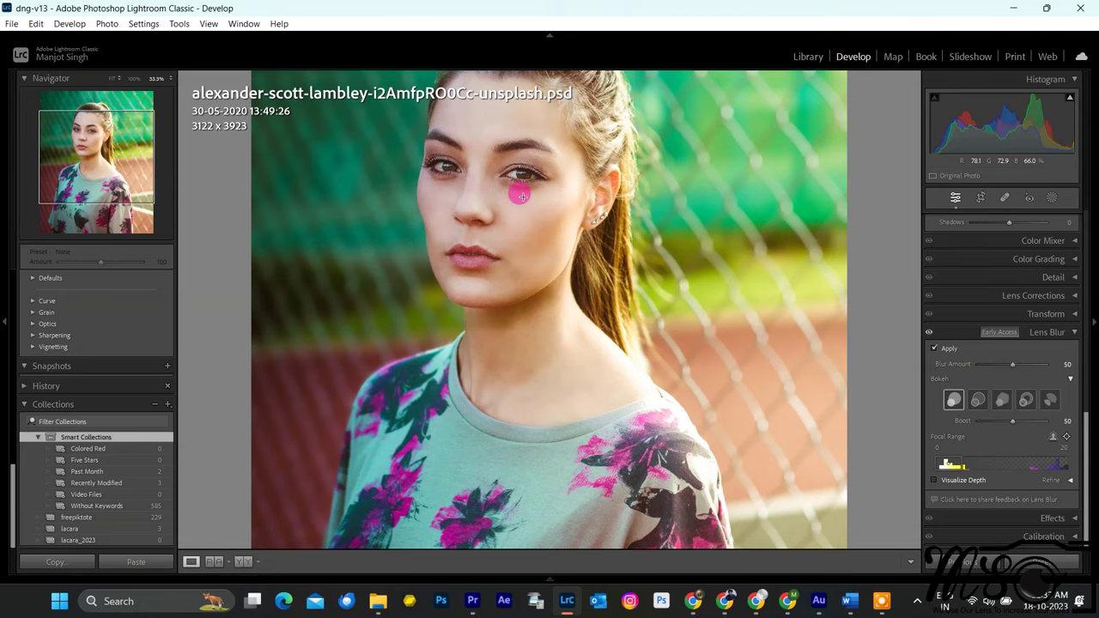
{"action": "key", "text": "ctrl+z"}
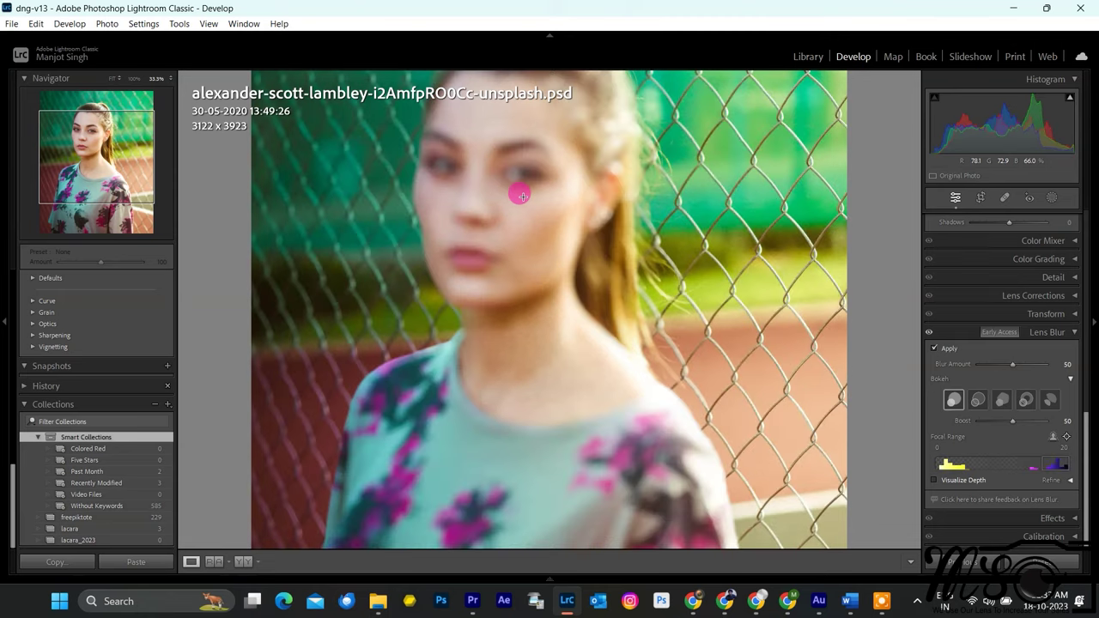
{"action": "left_click", "coordinate": [514, 213]}
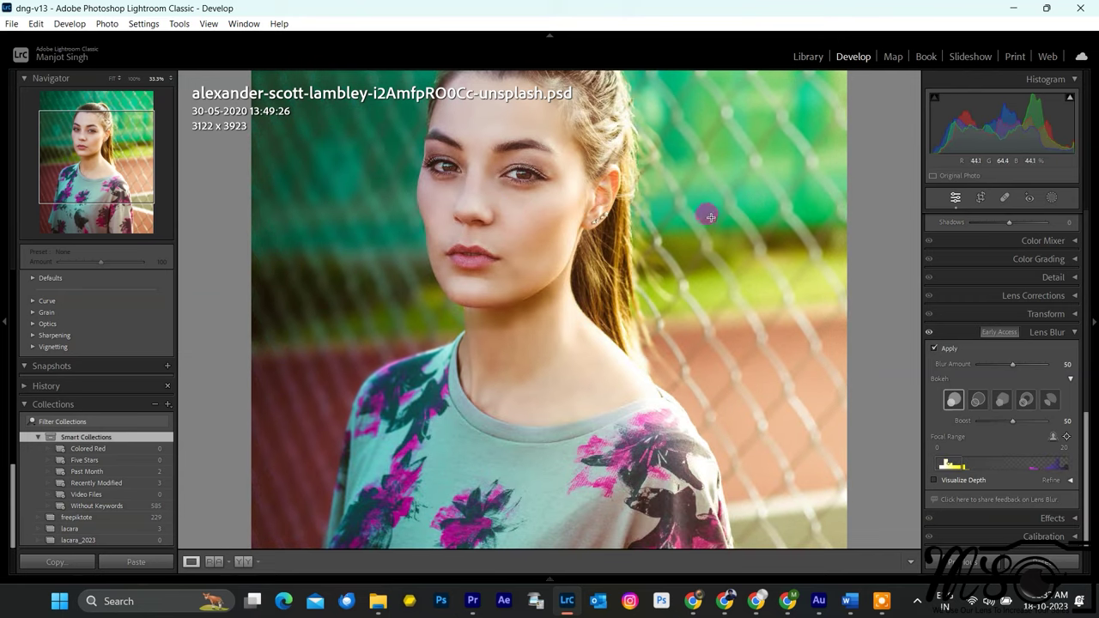
Paint along the woman's shoulder and sleeve with the Focus brush using Auto Mask, and set the blur amount to 27
{"action": "mouse_move", "coordinate": [355, 300]}
{"action": "left_mouse_down"}
{"action": "mouse_move", "coordinate": [355, 421]}
{"action": "mouse_move", "coordinate": [447, 280]}
{"action": "mouse_move", "coordinate": [433, 197]}
{"action": "mouse_move", "coordinate": [327, 447]}
{"action": "mouse_move", "coordinate": [550, 223]}
{"action": "mouse_move", "coordinate": [575, 173]}
{"action": "mouse_move", "coordinate": [307, 448]}
{"action": "left_mouse_up"}
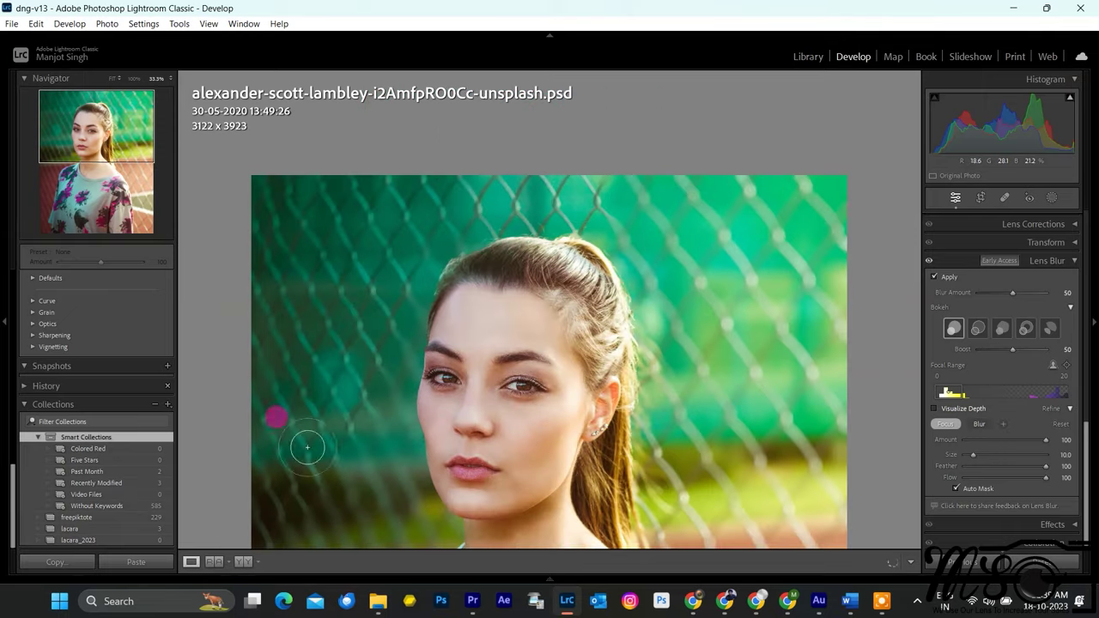
{"action": "scroll", "coordinate": [419, 533], "scroll_direction": "down", "scroll_amount": 4}
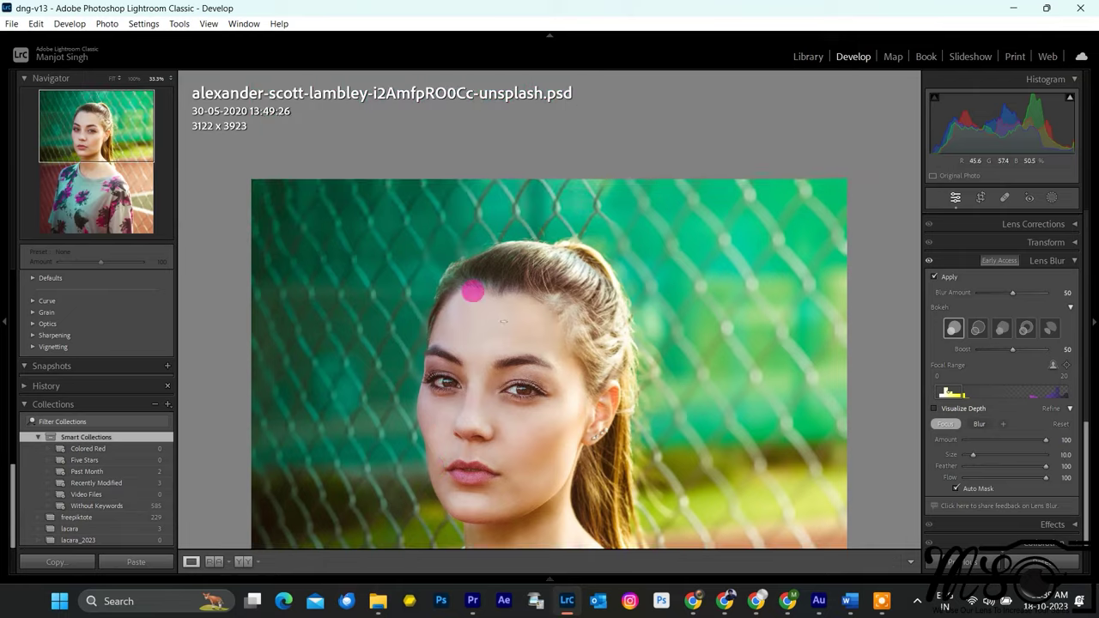
{"action": "scroll", "coordinate": [438, 118], "scroll_direction": "up", "scroll_amount": 3}
{"action": "left_click_drag", "start_coordinate": [1013, 293], "coordinate": [996, 297]}
Inspect the sweater edges against the fence, compare the portrait before and after side by side, and return to the single-photo view
{"action": "scroll", "coordinate": [658, 215], "scroll_direction": "down", "scroll_amount": 5}
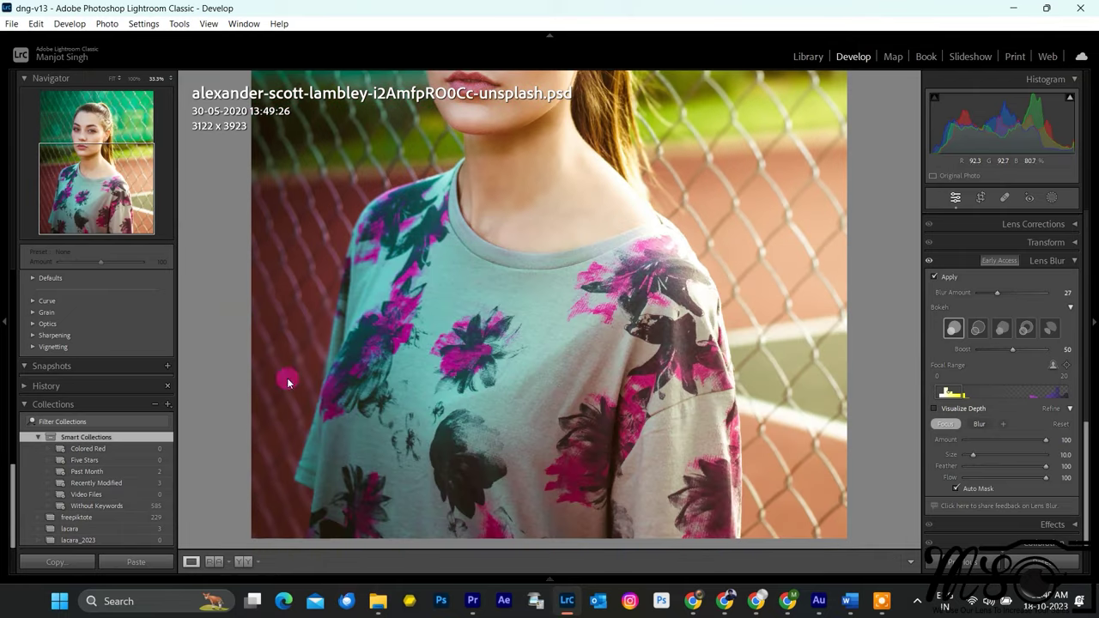
{"action": "scroll", "coordinate": [385, 399], "scroll_direction": "down", "scroll_amount": 1}
{"action": "scroll", "coordinate": [294, 215], "scroll_direction": "up", "scroll_amount": 1}
{"action": "left_click", "coordinate": [244, 562]}
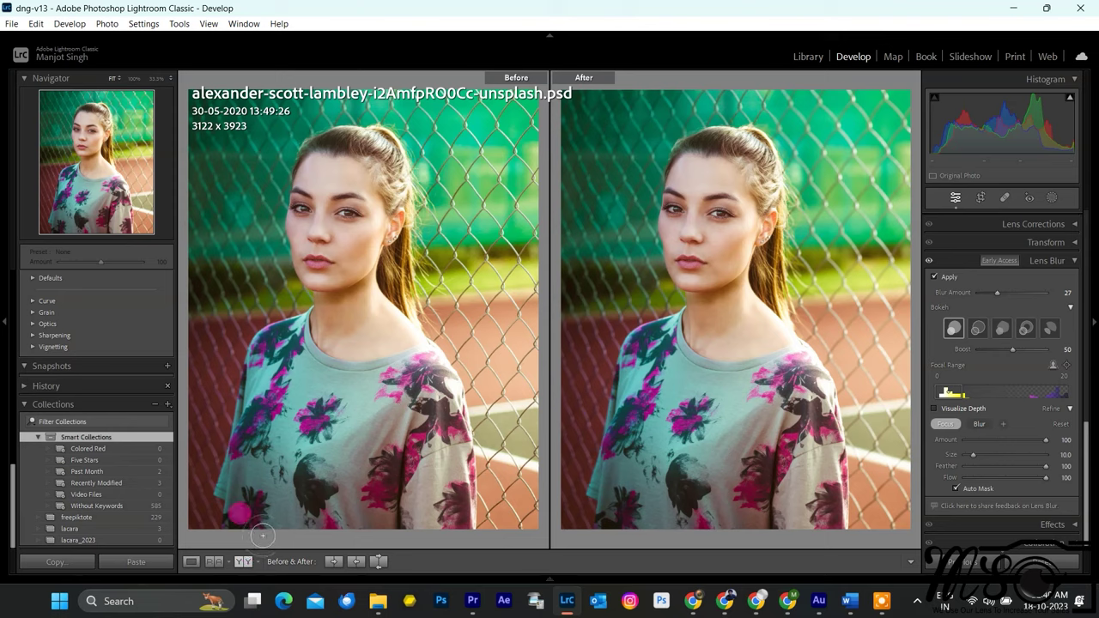
{"action": "left_click", "coordinate": [193, 558]}
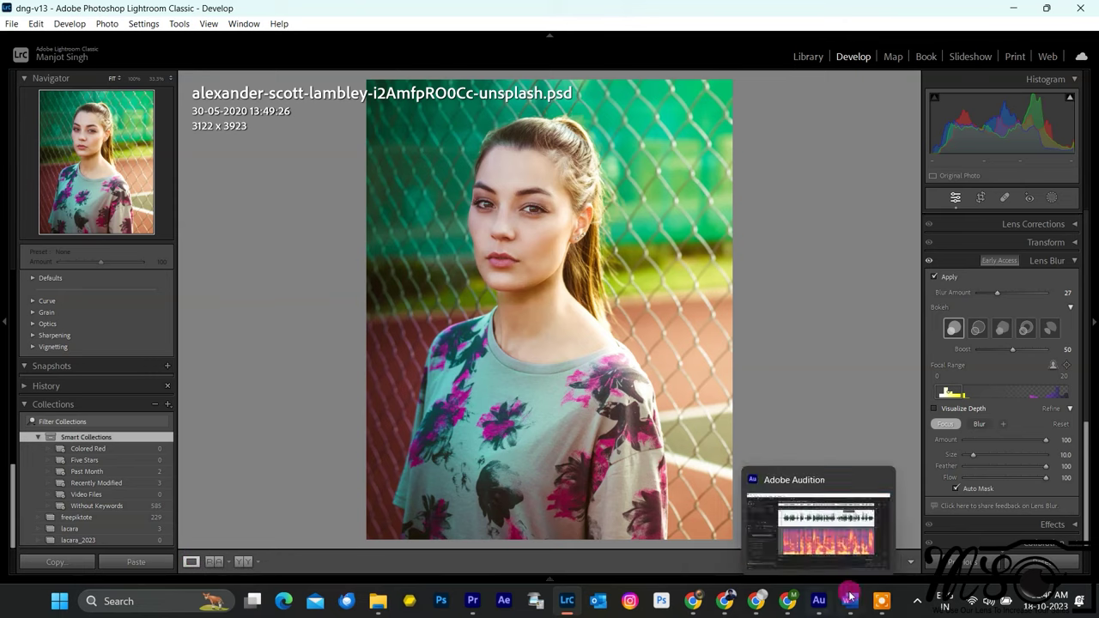
{"action": "left_click", "coordinate": [880, 606]}
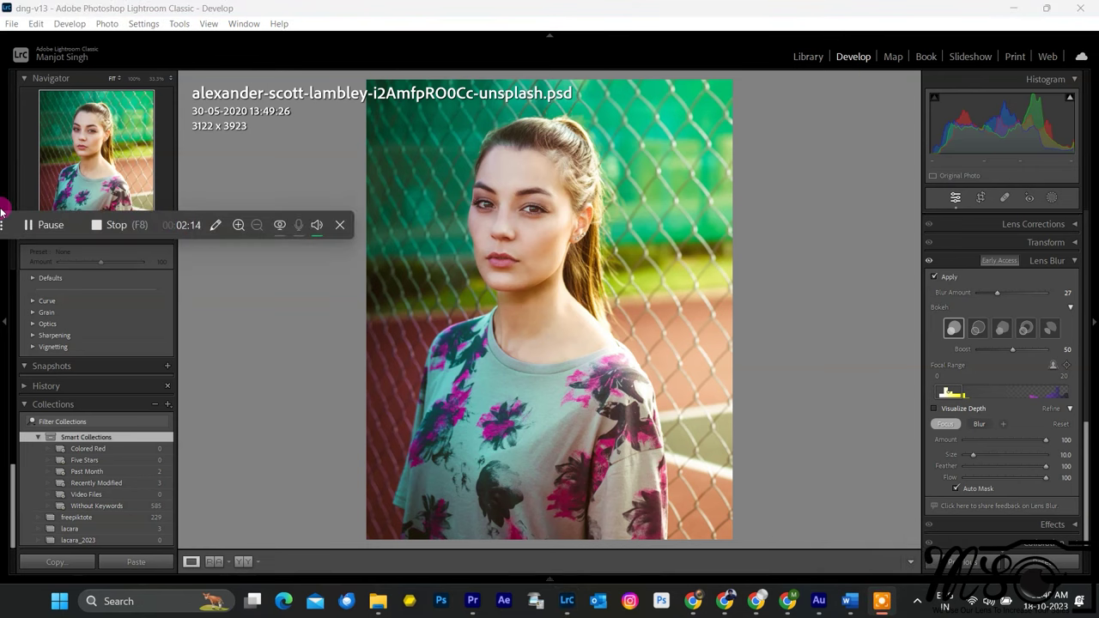
{"action": "left_click", "coordinate": [98, 224]}
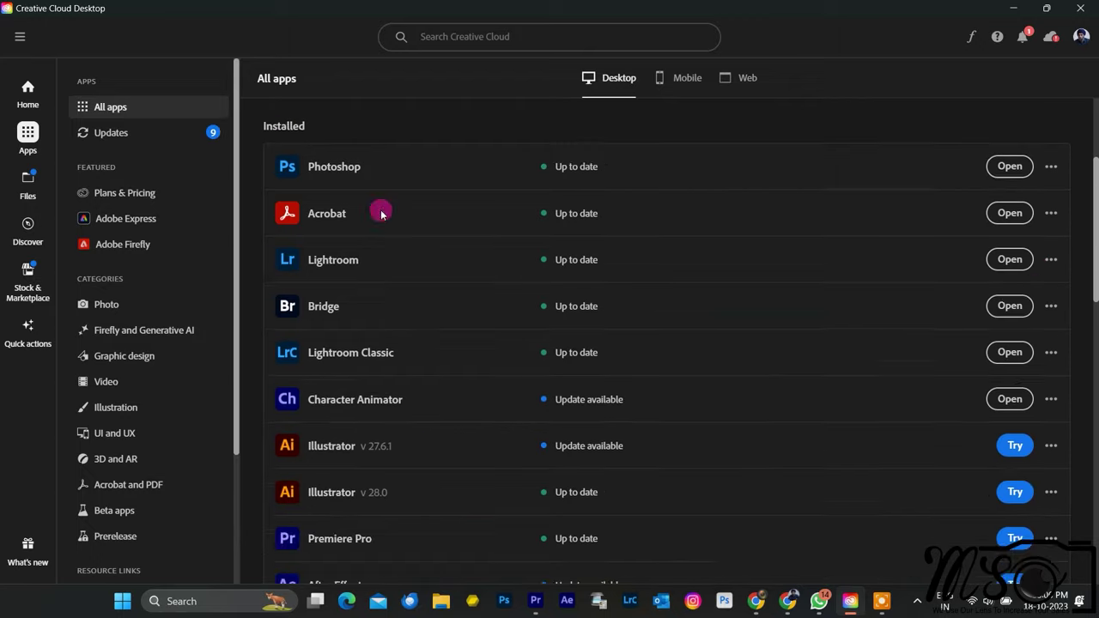
In Creative Cloud Desktop, view the Learn more pages of Lightroom and Lightroom Classic to check their version details
{"action": "scroll", "coordinate": [382, 214], "scroll_direction": "up", "scroll_amount": 1}
{"action": "left_click", "coordinate": [1051, 320]}
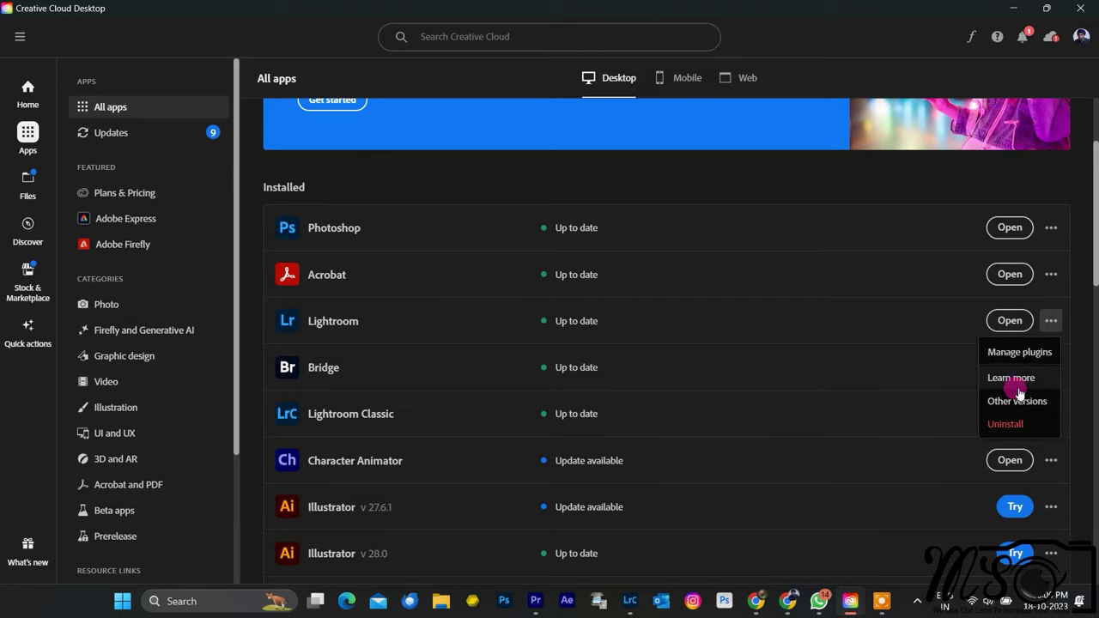
{"action": "left_click", "coordinate": [1025, 378]}
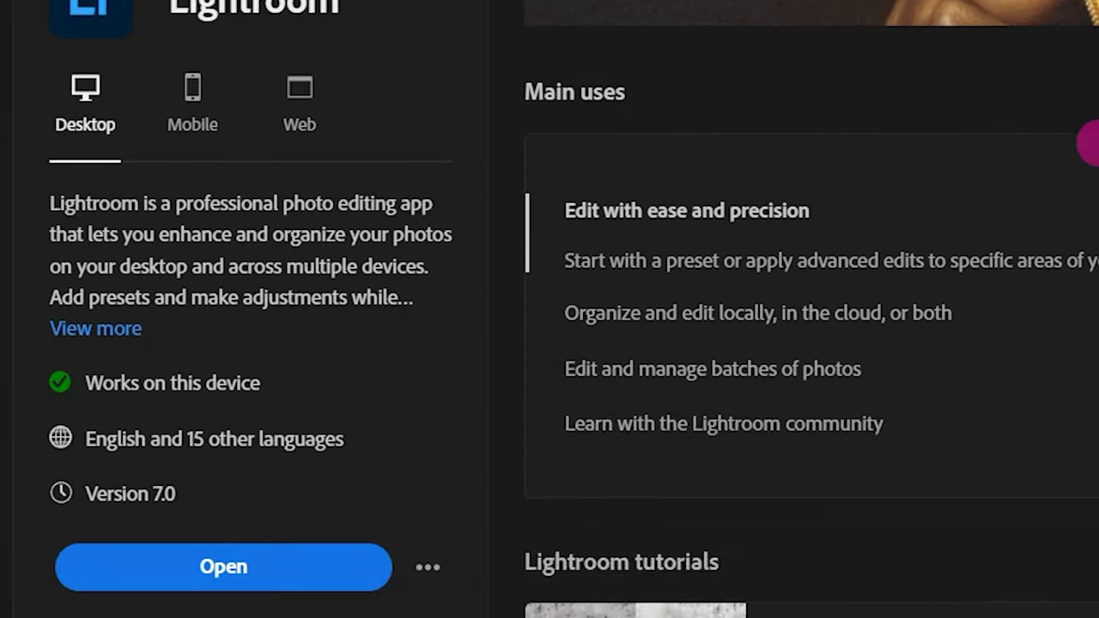
{"action": "scroll", "coordinate": [1089, 142], "scroll_direction": "up", "scroll_amount": 2}
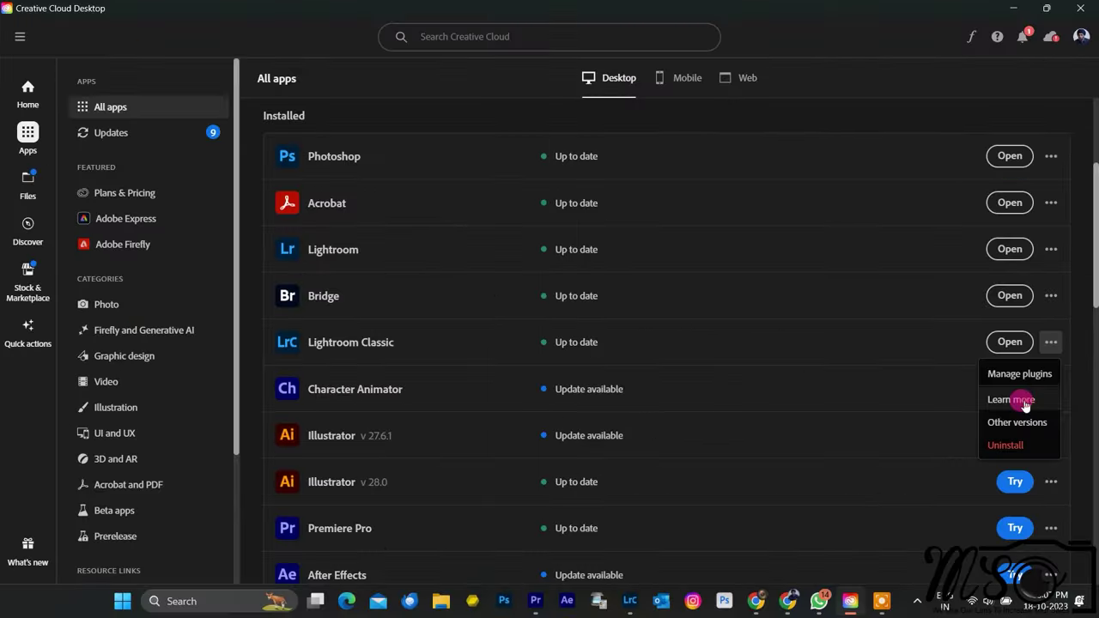
{"action": "left_click", "coordinate": [1022, 402]}
{"action": "scroll", "coordinate": [637, 221], "scroll_direction": "down", "scroll_amount": 1}
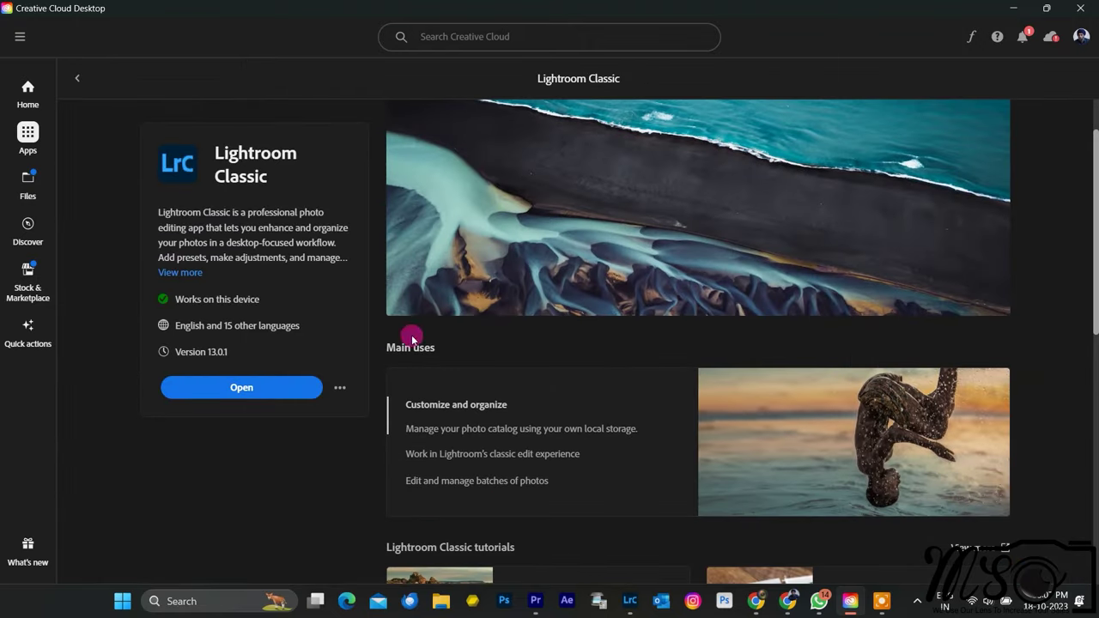
{"action": "scroll", "coordinate": [664, 302], "scroll_direction": "down", "scroll_amount": 5}
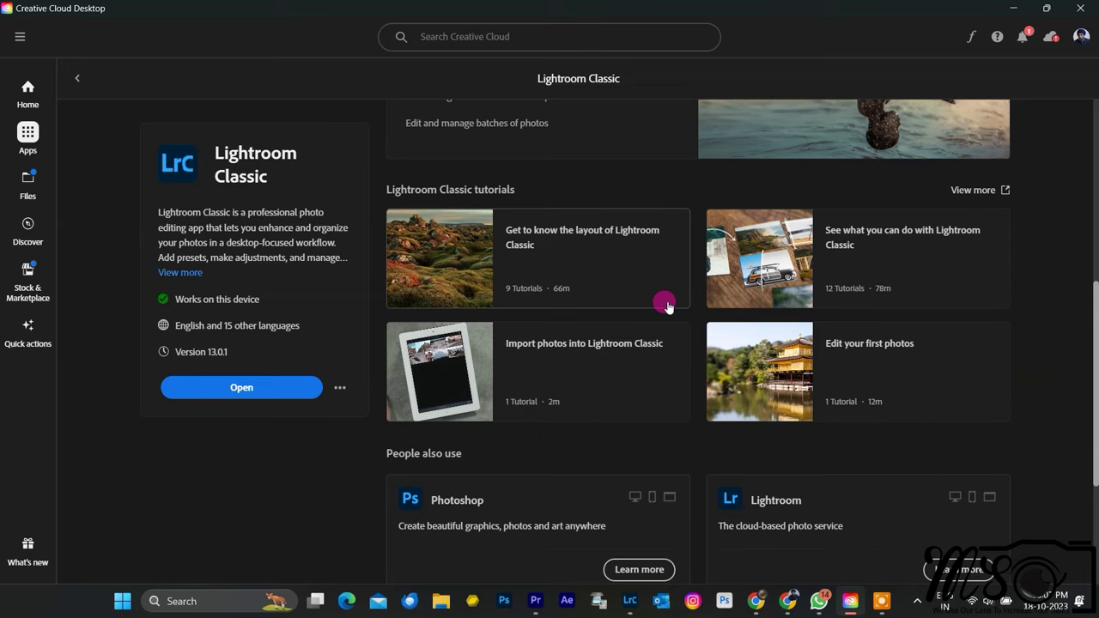
{"action": "scroll", "coordinate": [667, 304], "scroll_direction": "up", "scroll_amount": 3}
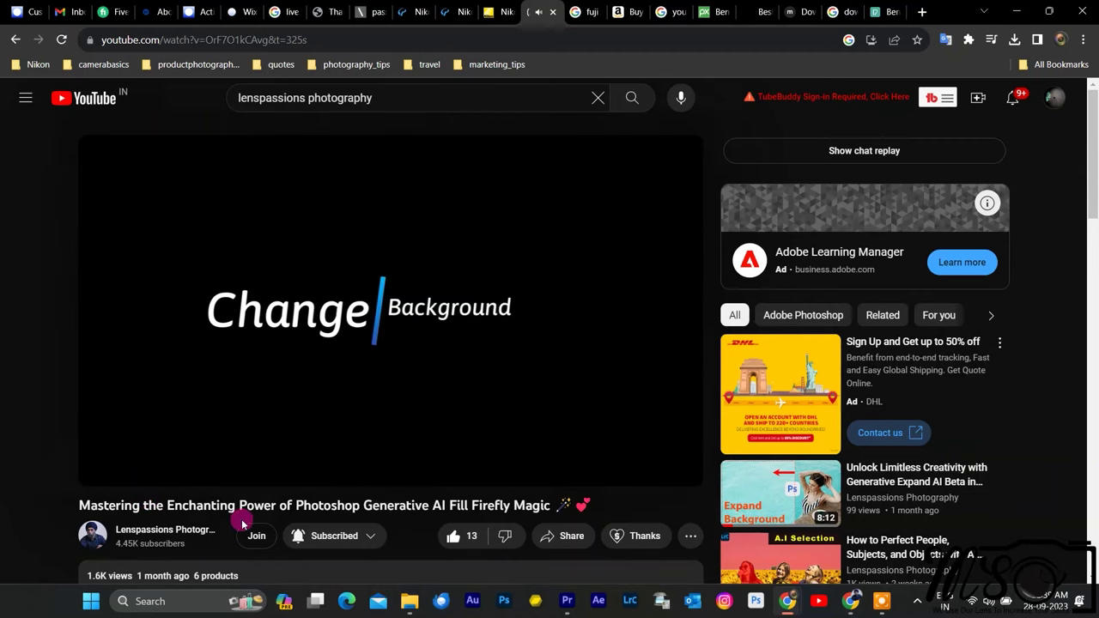
On the YouTube video page, bring up the Lenspassions Photography channel membership options and review the tiers and perks
{"action": "left_click", "coordinate": [254, 537]}
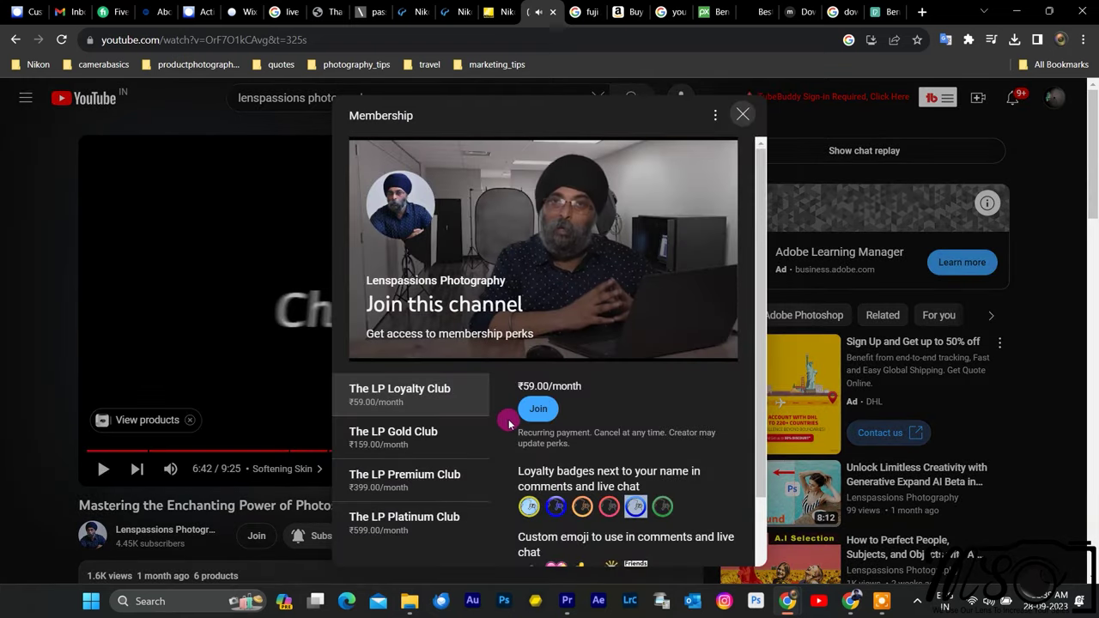
{"action": "scroll", "coordinate": [509, 424], "scroll_direction": "down", "scroll_amount": 2}
{"action": "scroll", "coordinate": [509, 423], "scroll_direction": "up", "scroll_amount": 1}
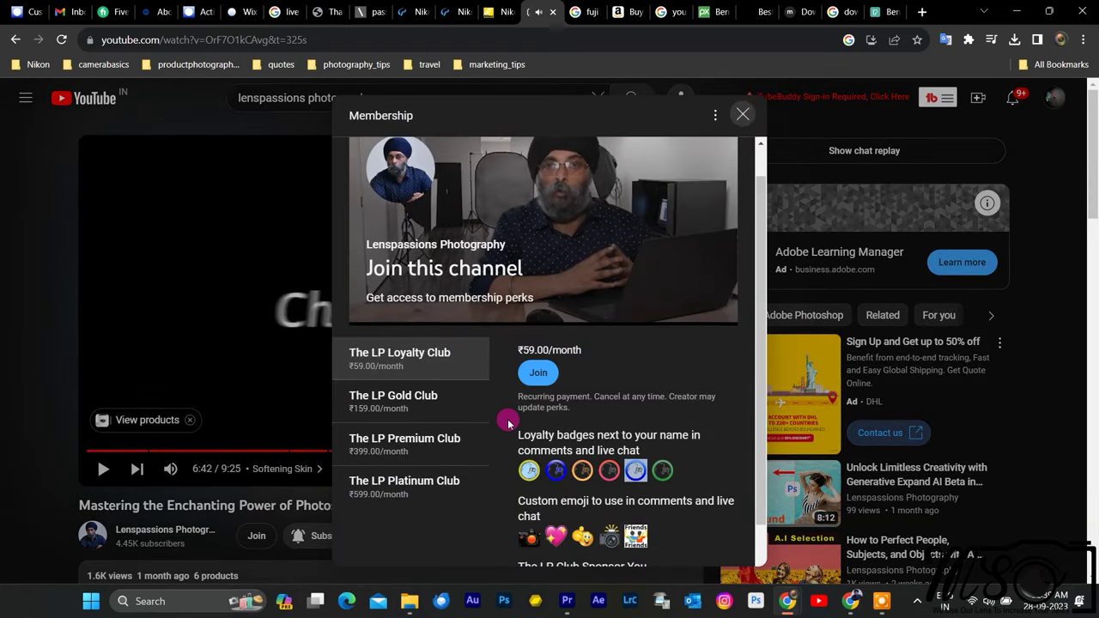
{"action": "scroll", "coordinate": [508, 424], "scroll_direction": "down", "scroll_amount": 1}
Choose the LP Platinum Club tier, proceed to its purchase summary, and close the summary without buying
{"action": "left_click", "coordinate": [471, 421]}
{"action": "left_click", "coordinate": [536, 338]}
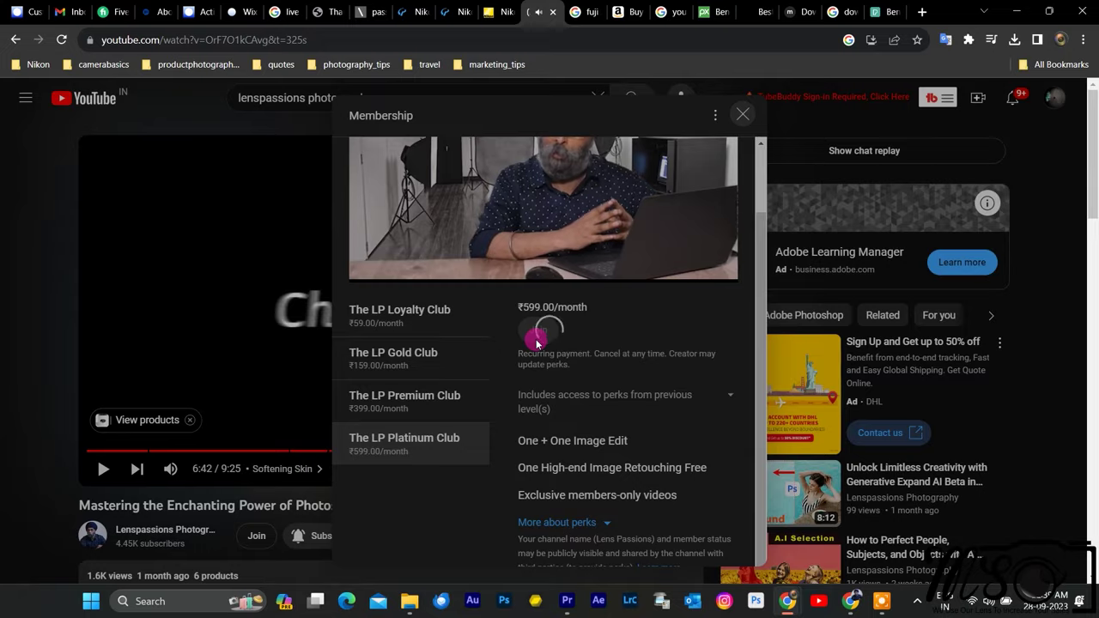
{"action": "left_click", "coordinate": [360, 154]}
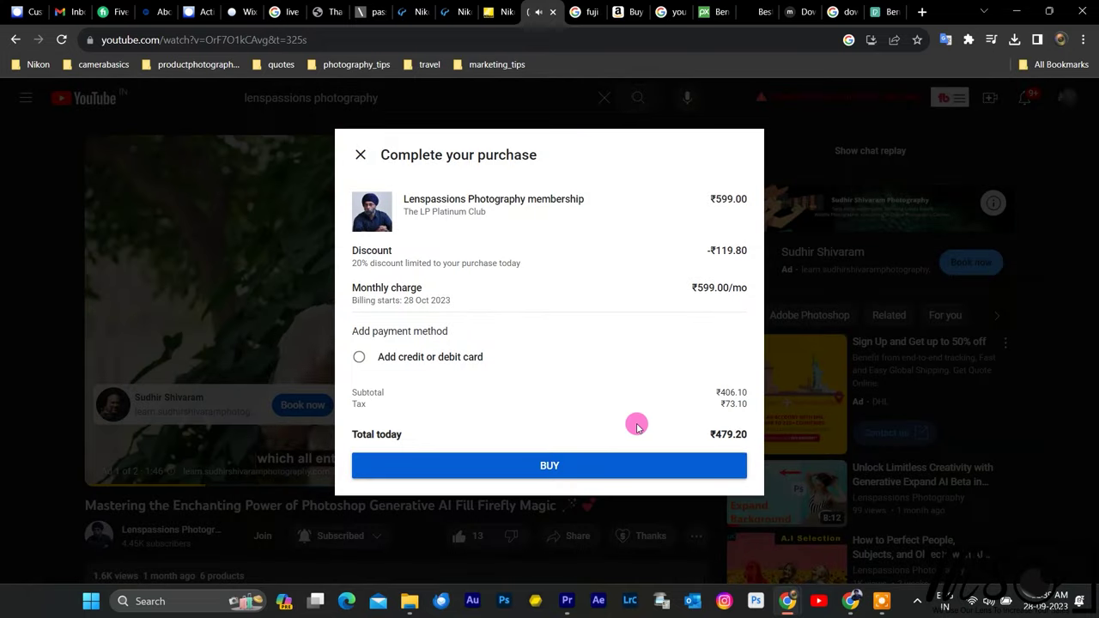